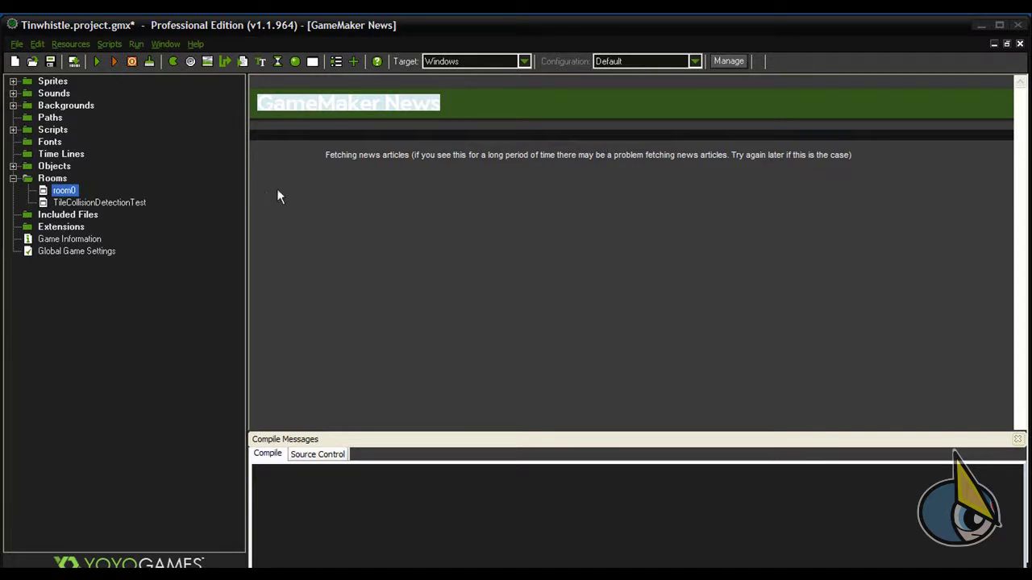
Open room0 for editing and enlarge its properties pane by shrinking the room preview below it
{"action": "double_click", "coordinate": [66, 191]}
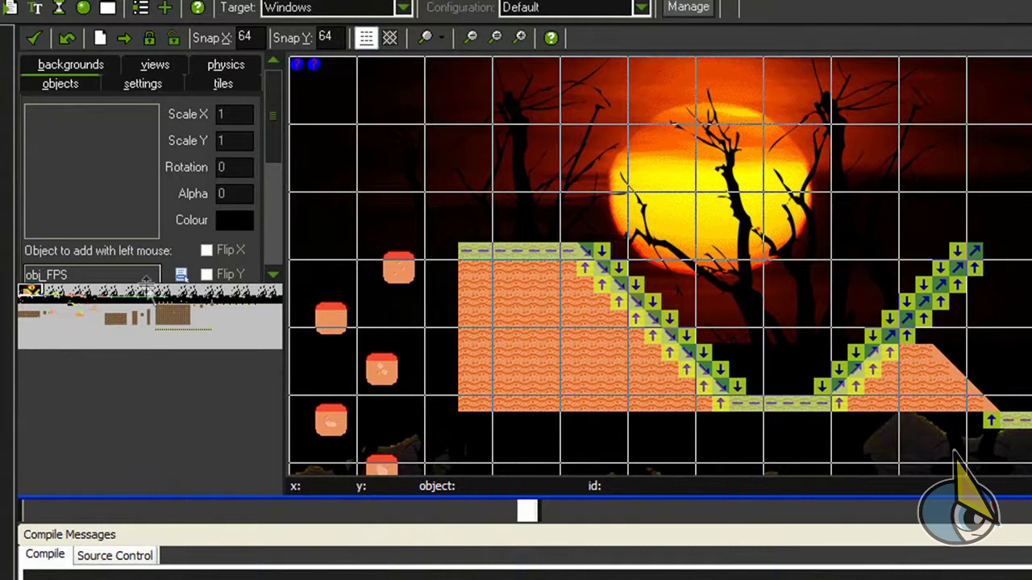
{"action": "left_click_drag", "start_coordinate": [144, 280], "coordinate": [134, 433]}
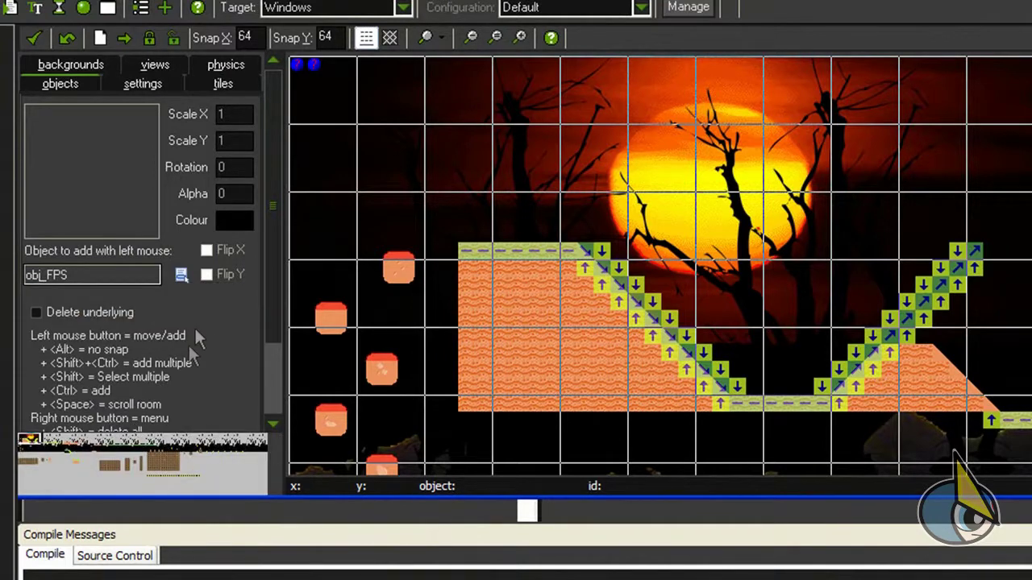
Look through room0's property pages, including settings, views, backgrounds and physics
{"action": "left_click", "coordinate": [152, 81]}
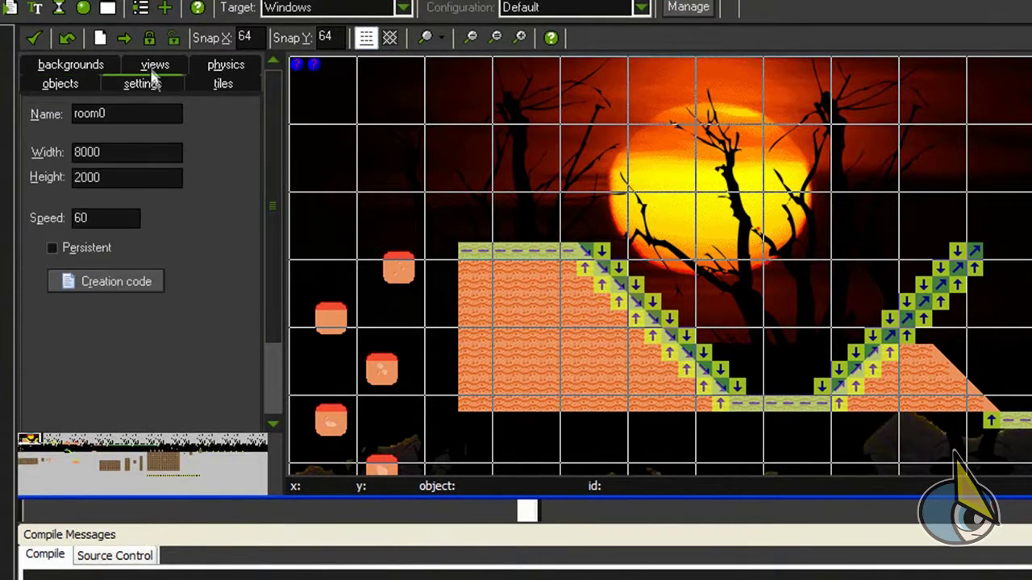
{"action": "left_click", "coordinate": [155, 65]}
{"action": "left_click", "coordinate": [71, 65]}
{"action": "left_click", "coordinate": [143, 83]}
{"action": "left_click", "coordinate": [216, 84]}
{"action": "left_click", "coordinate": [155, 64]}
{"action": "left_click", "coordinate": [74, 68]}
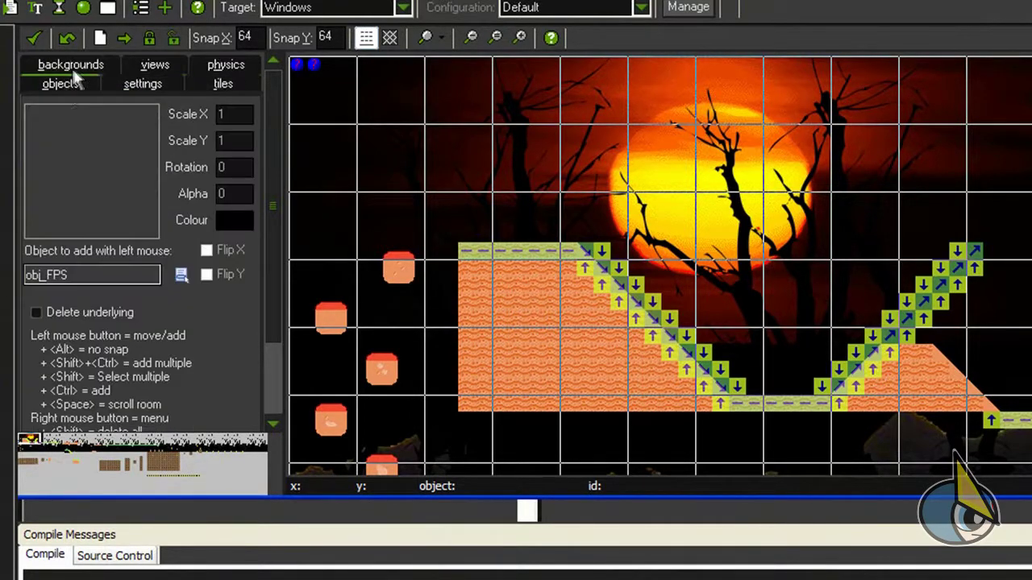
{"action": "left_click", "coordinate": [129, 85]}
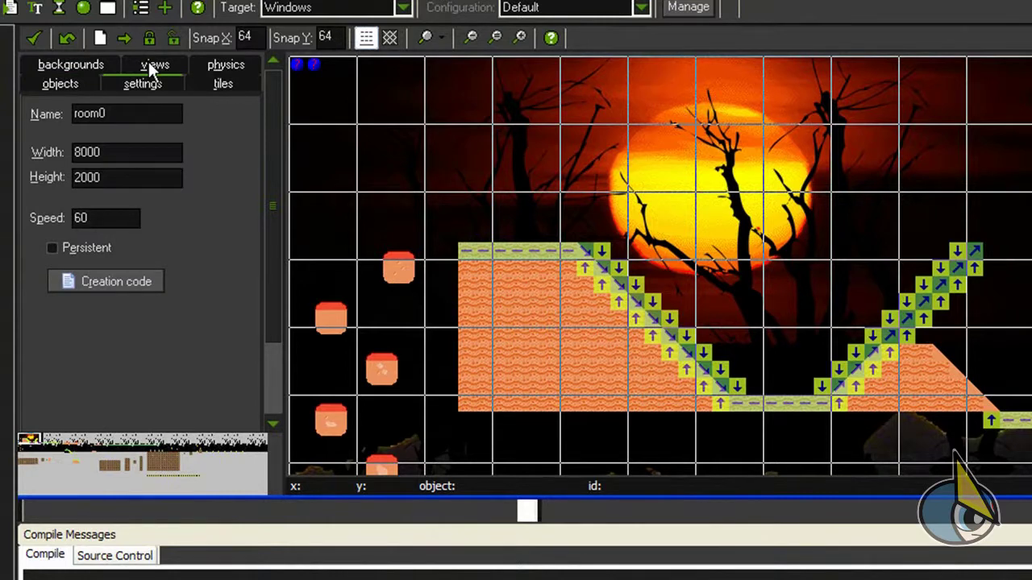
{"action": "left_click", "coordinate": [149, 62]}
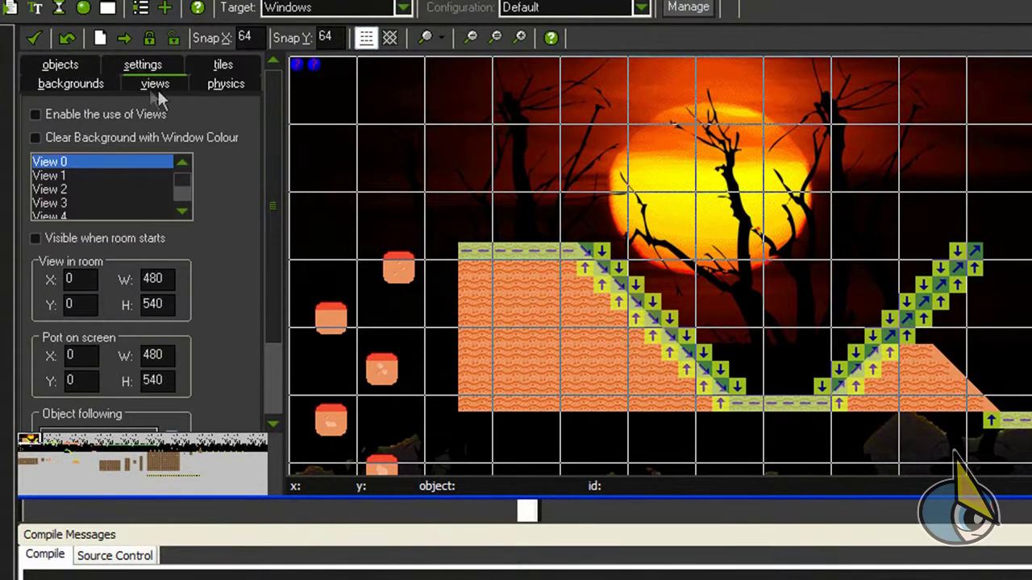
{"action": "left_click", "coordinate": [219, 84]}
{"action": "left_click", "coordinate": [63, 66]}
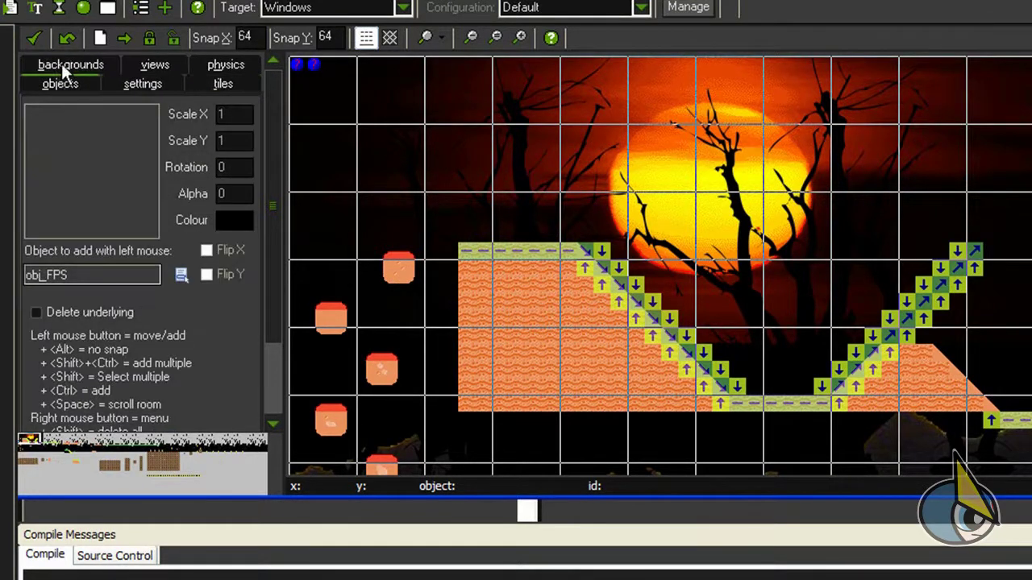
Show room0's view properties and extend the pane until the object-following options are in sight
{"action": "left_click", "coordinate": [157, 63]}
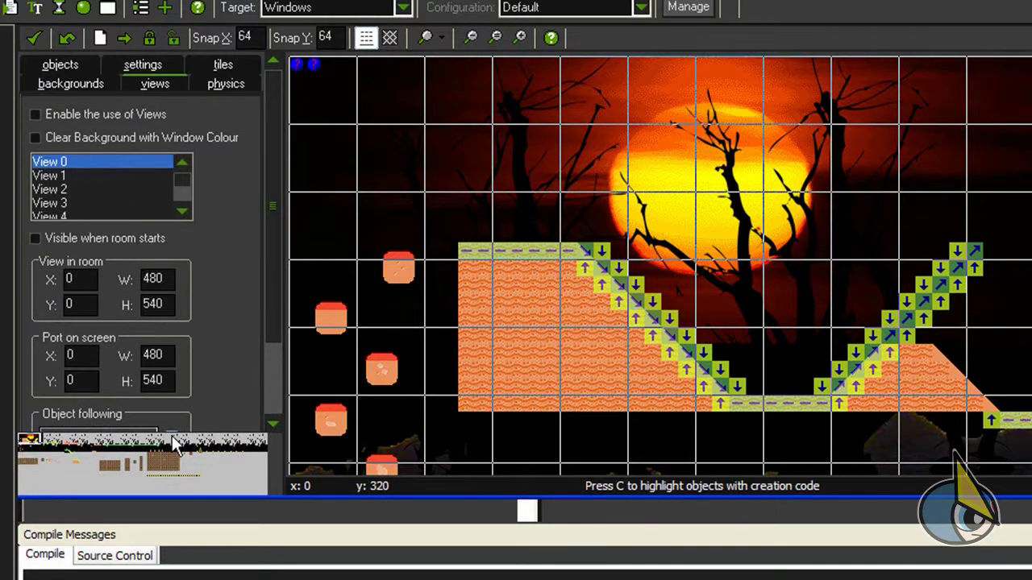
{"action": "left_click_drag", "start_coordinate": [171, 432], "coordinate": [179, 457]}
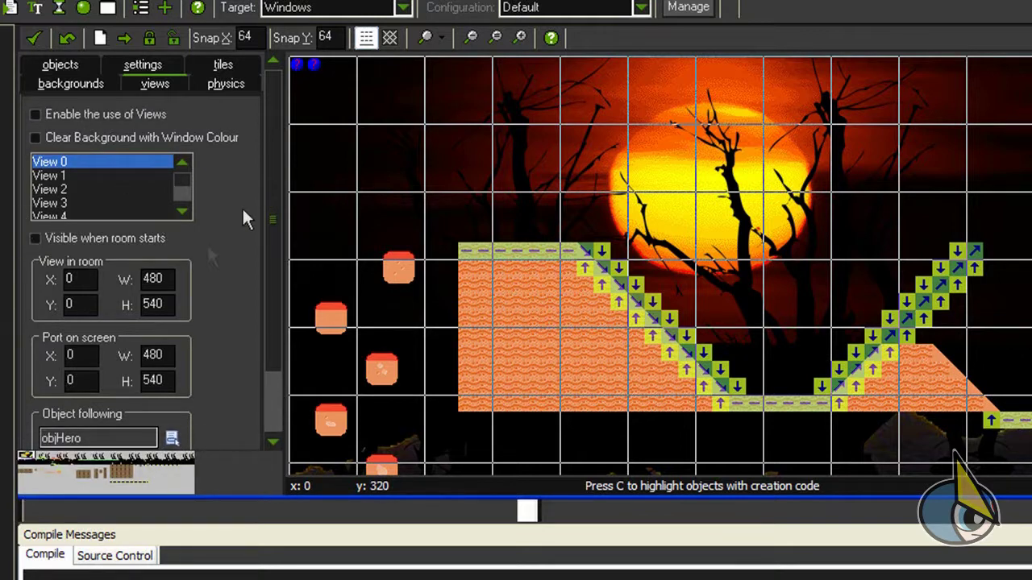
{"action": "mouse_move", "coordinate": [271, 218]}
{"action": "left_mouse_down"}
{"action": "mouse_move", "coordinate": [270, 312]}
{"action": "mouse_move", "coordinate": [272, 211]}
{"action": "left_mouse_up"}
{"action": "left_click", "coordinate": [180, 210]}
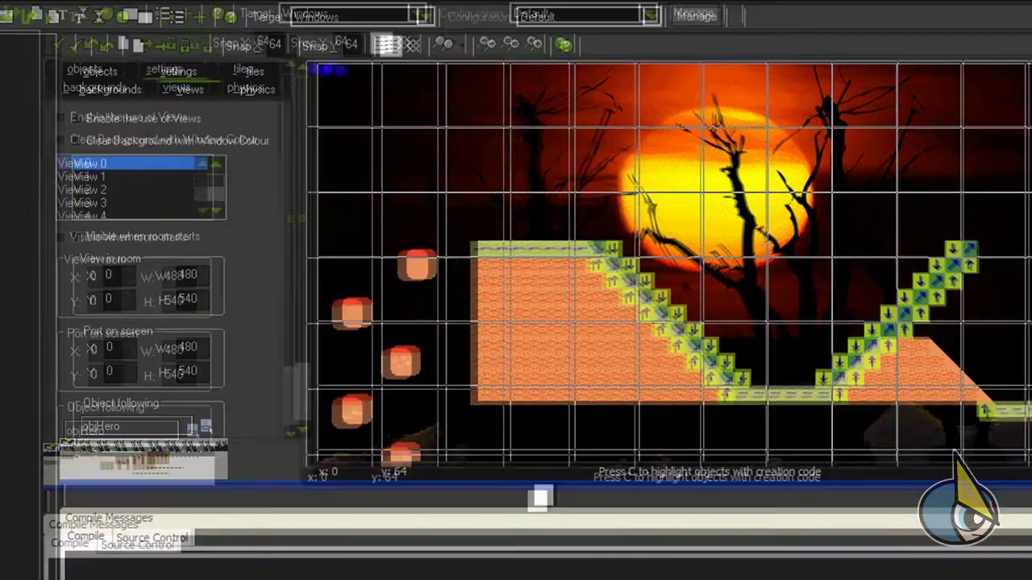
Run the game with views disabled to see how the whole room displays, and close it
{"action": "key", "text": "F5"}
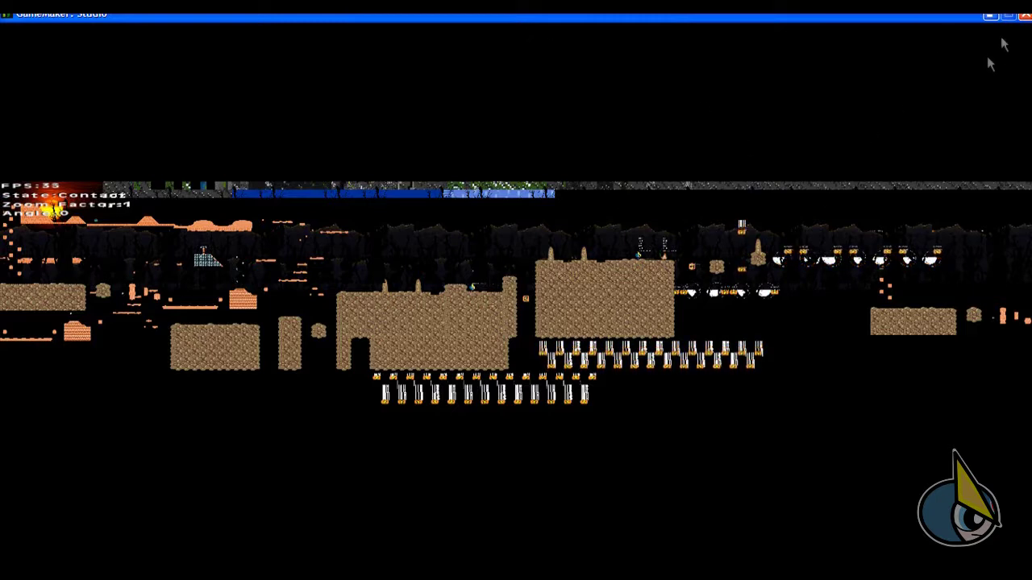
{"action": "left_click", "coordinate": [1024, 15]}
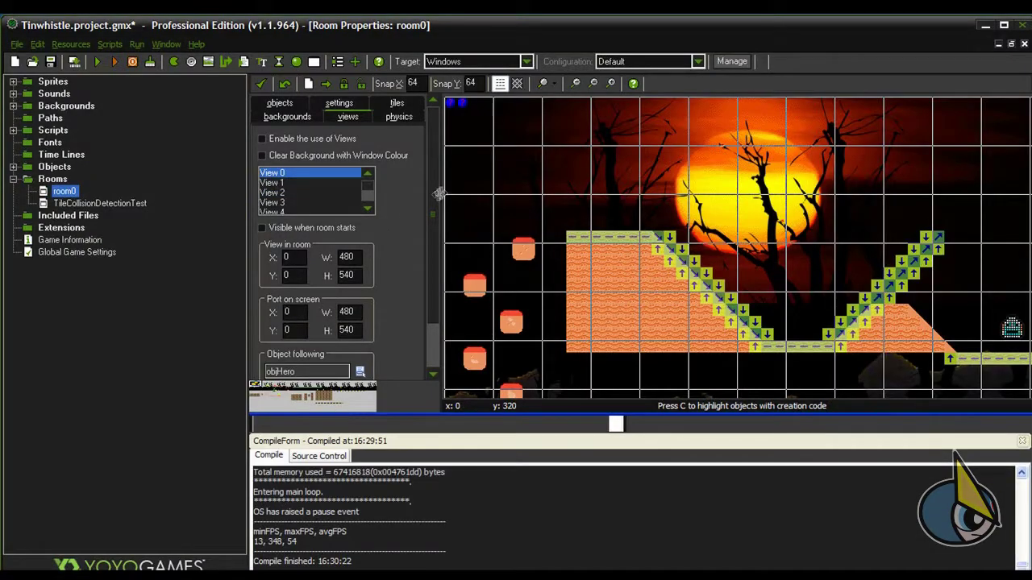
Enable the use of views in room0 and make View 0 visible when the room starts
{"action": "scroll", "coordinate": [433, 200], "scroll_direction": "down", "scroll_amount": 2}
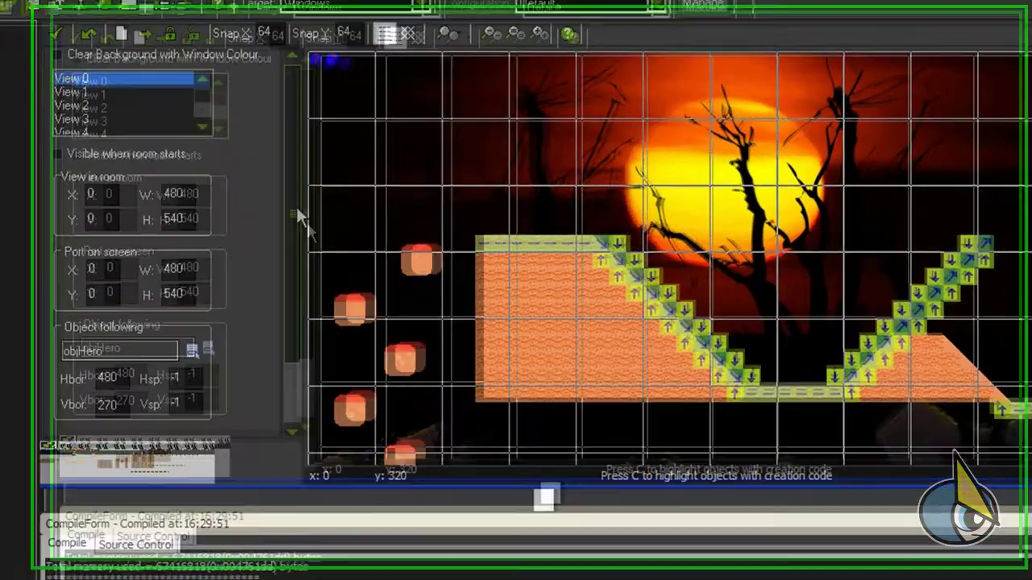
{"action": "scroll", "coordinate": [279, 189], "scroll_direction": "up", "scroll_amount": 2}
{"action": "mouse_move", "coordinate": [268, 209]}
{"action": "left_mouse_down"}
{"action": "mouse_move", "coordinate": [265, 318]}
{"action": "mouse_move", "coordinate": [277, 191]}
{"action": "left_mouse_up"}
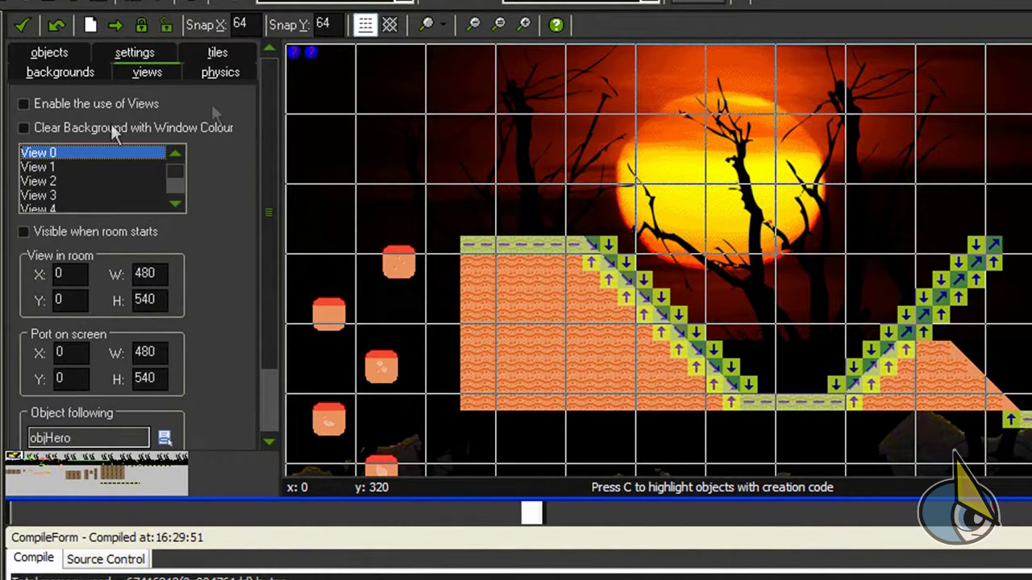
{"action": "left_click", "coordinate": [26, 99]}
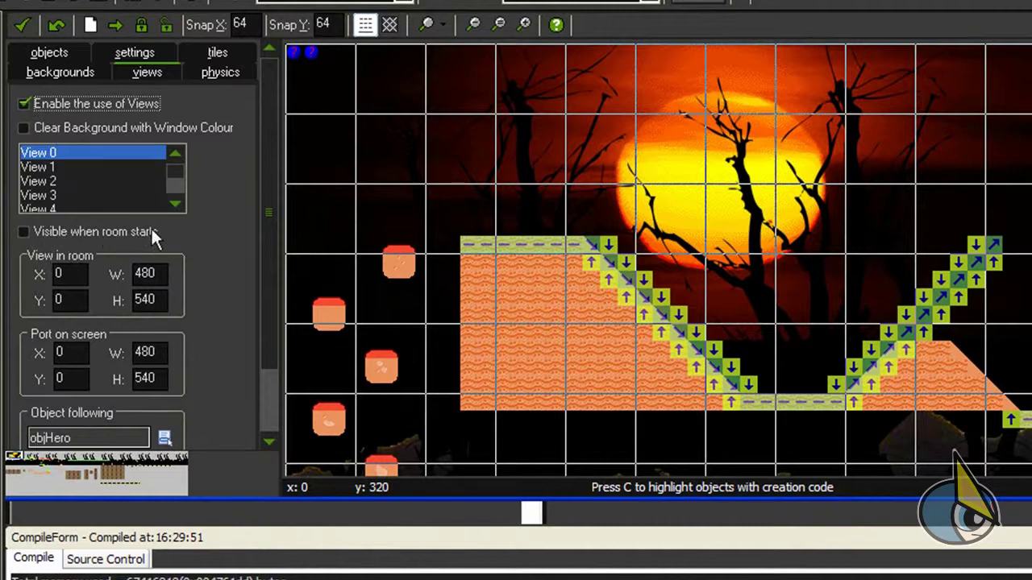
{"action": "left_click", "coordinate": [23, 232]}
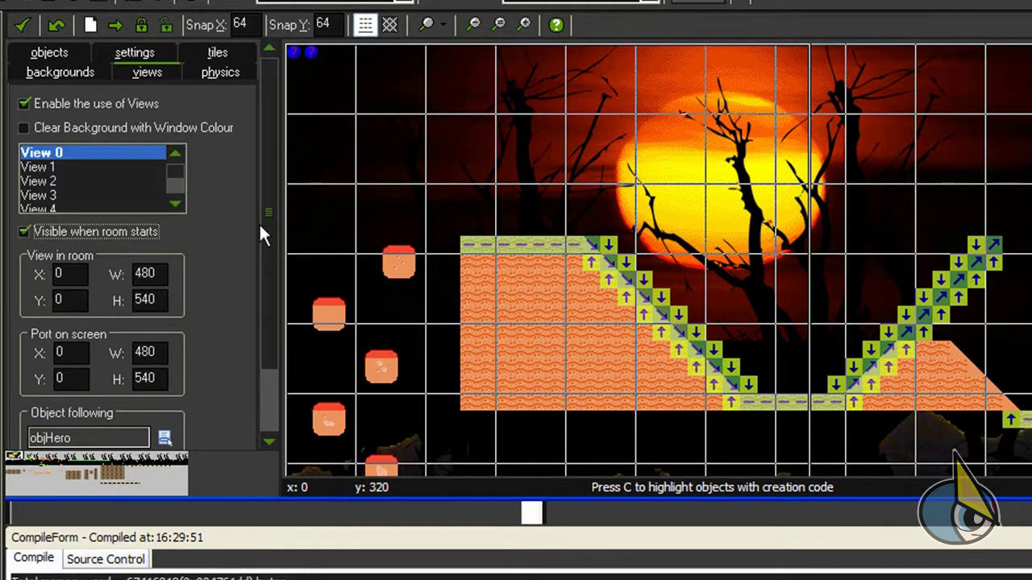
Set View 0's width to 960 for both the port on screen and the view in room
{"action": "scroll", "coordinate": [268, 241], "scroll_direction": "down", "scroll_amount": 2}
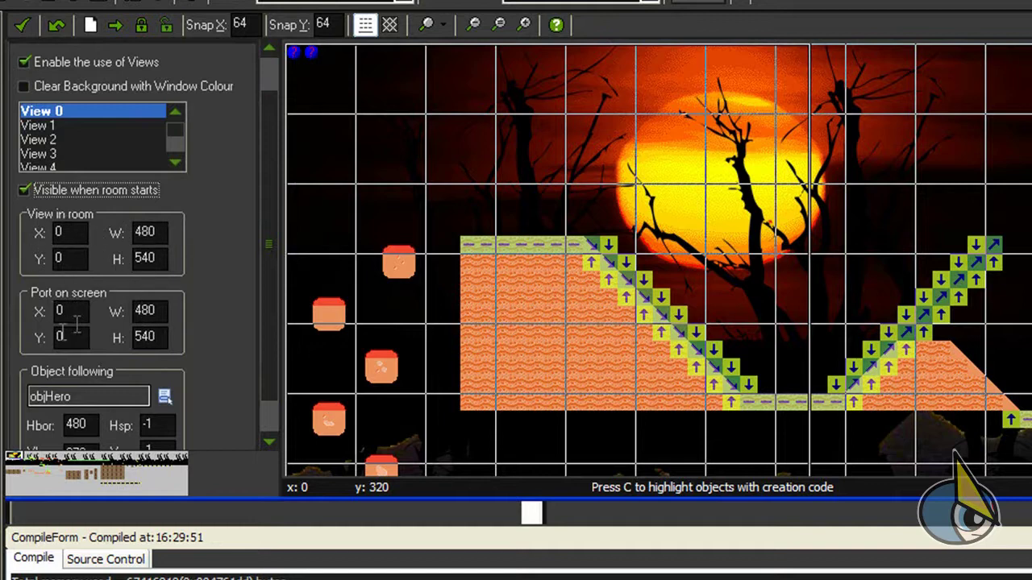
{"action": "left_click_drag", "start_coordinate": [264, 285], "coordinate": [266, 306]}
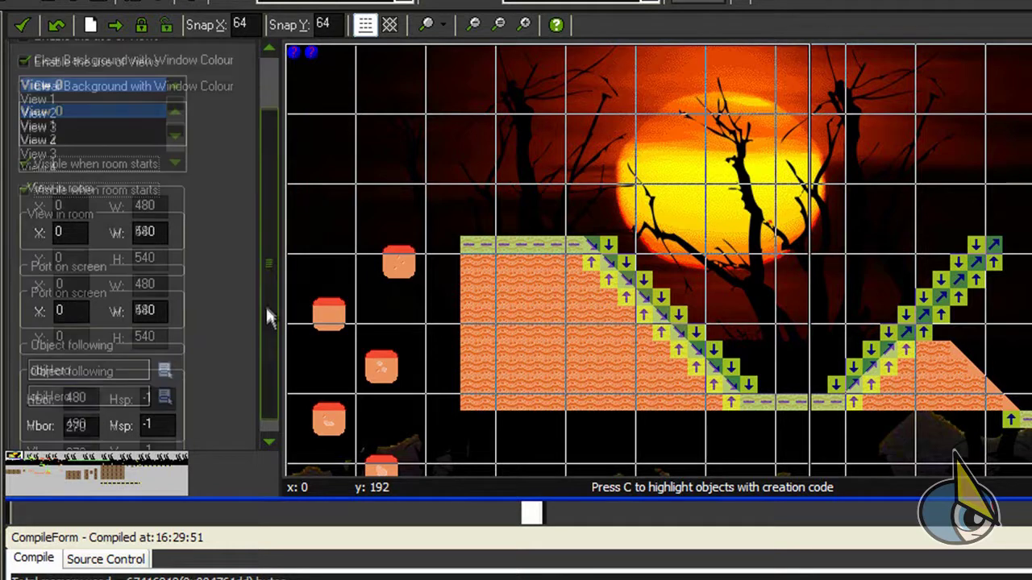
{"action": "left_click", "coordinate": [152, 285]}
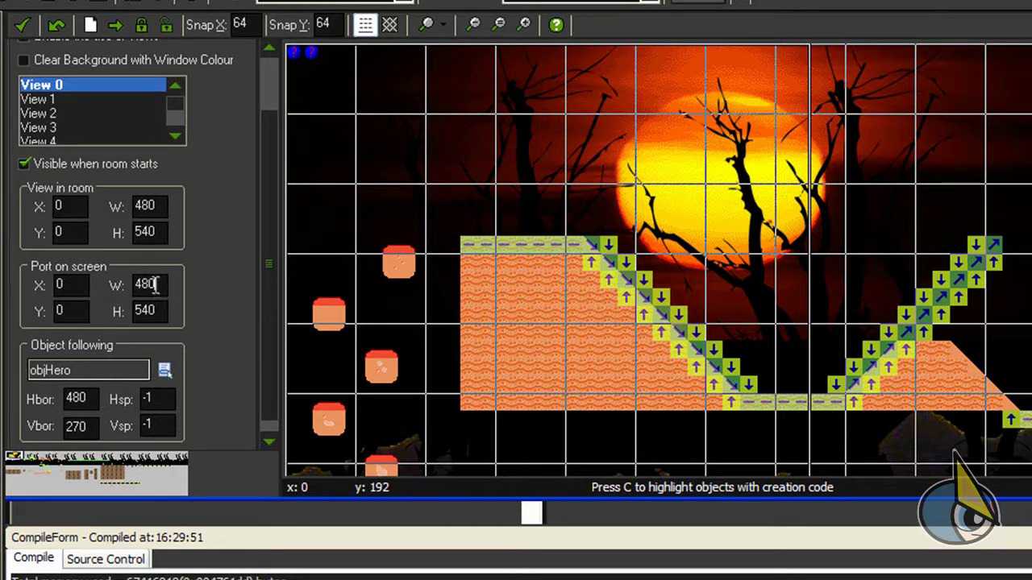
{"action": "double_click", "coordinate": [162, 287]}
{"action": "type", "text": "960"}
{"action": "left_click", "coordinate": [158, 310]}
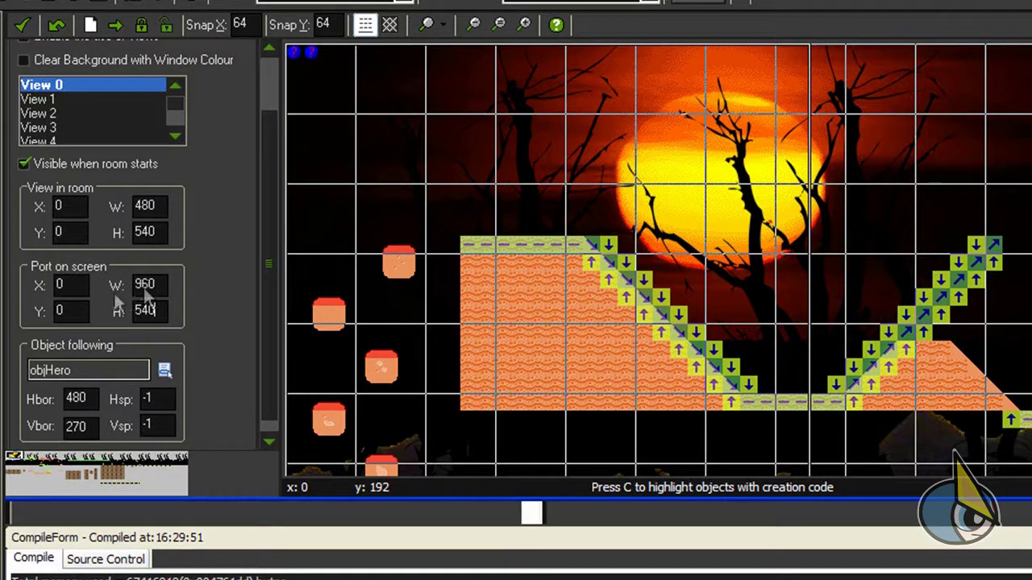
{"action": "double_click", "coordinate": [146, 205]}
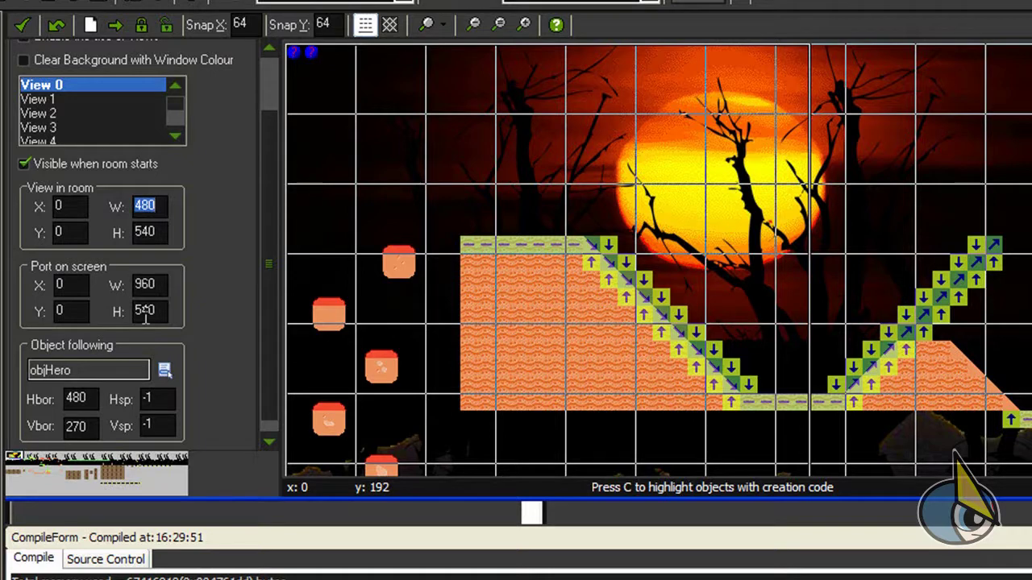
{"action": "type", "text": "960"}
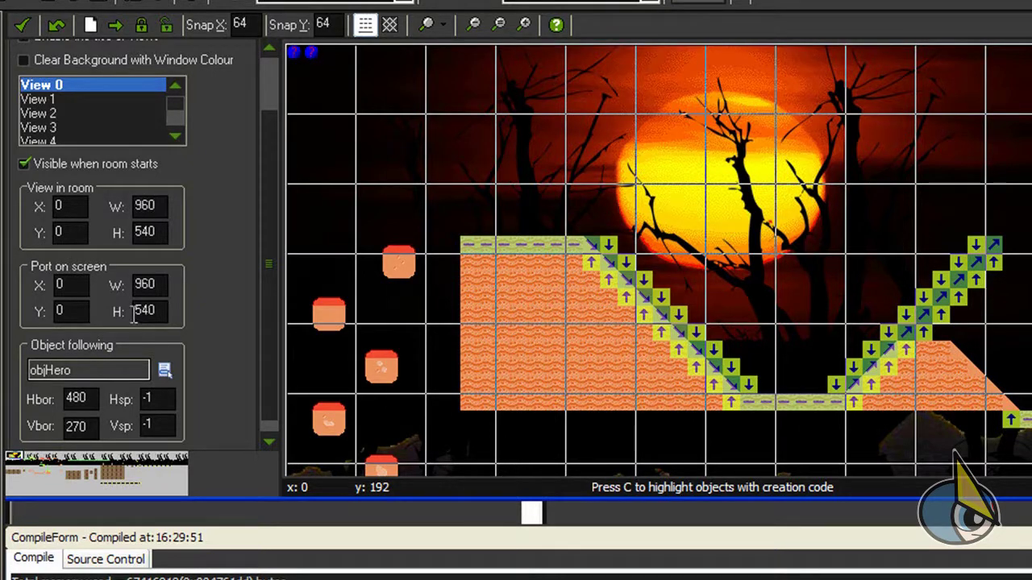
{"action": "scroll", "coordinate": [277, 311], "scroll_direction": "down", "scroll_amount": 1}
{"action": "scroll", "coordinate": [268, 282], "scroll_direction": "up", "scroll_amount": 5}
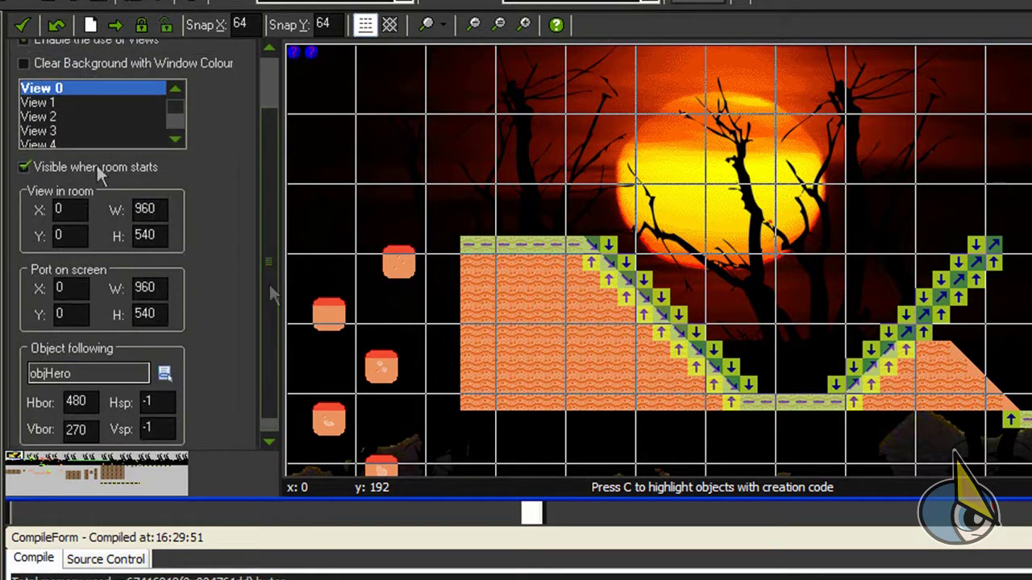
Run the game to check how View 0 frames the hero, and close the game window
{"action": "key", "text": "F5"}
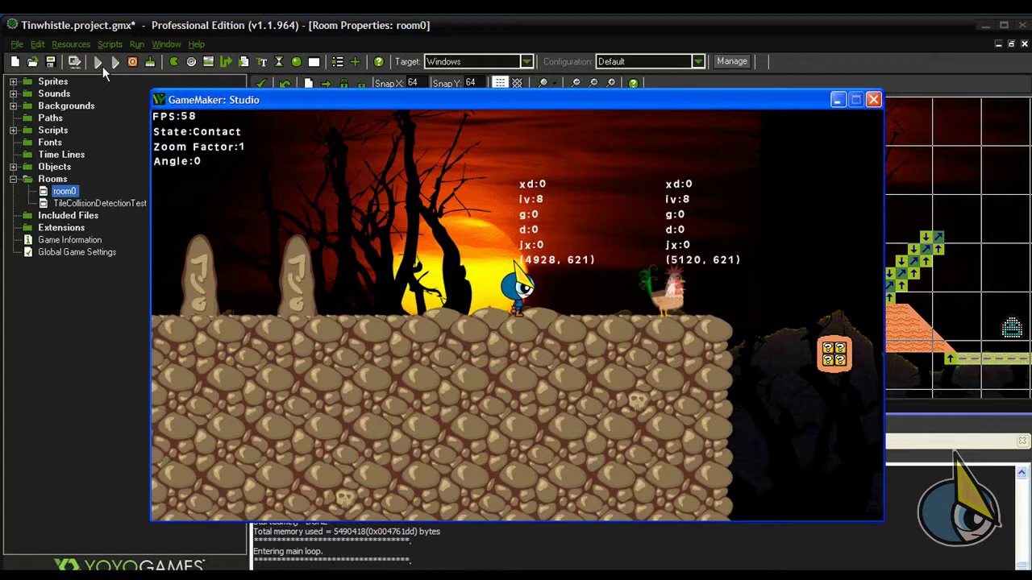
{"action": "left_click", "coordinate": [873, 99]}
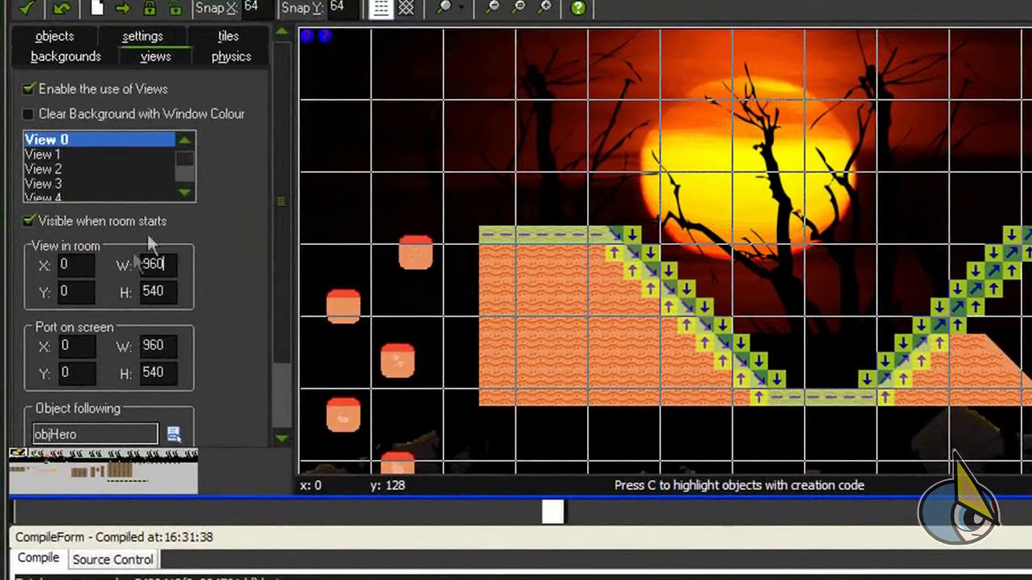
Run the game again, walk the hero left and right to test the view following, and close the game
{"action": "left_click_drag", "start_coordinate": [273, 229], "coordinate": [285, 279]}
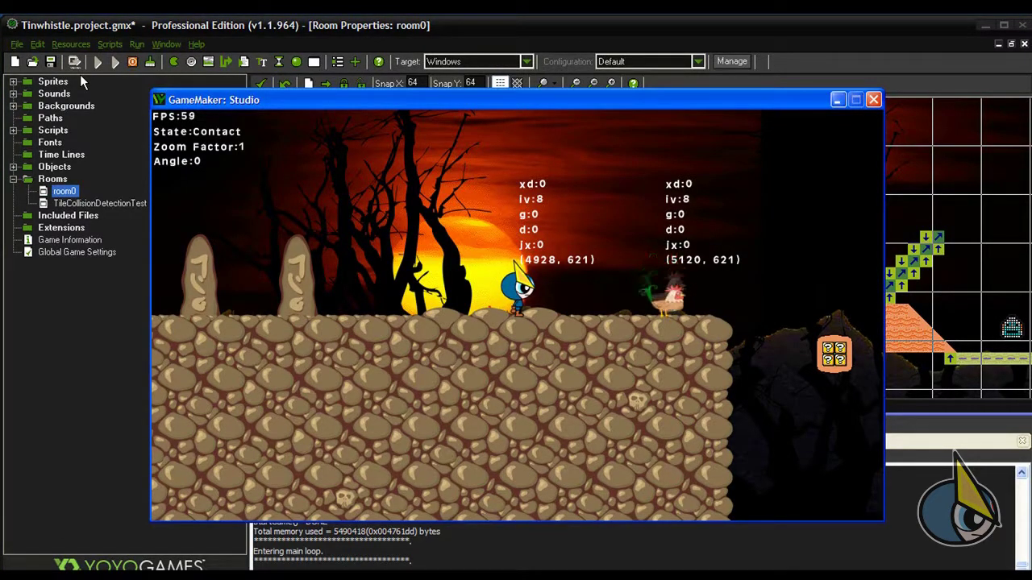
{"action": "key", "text": "Left"}
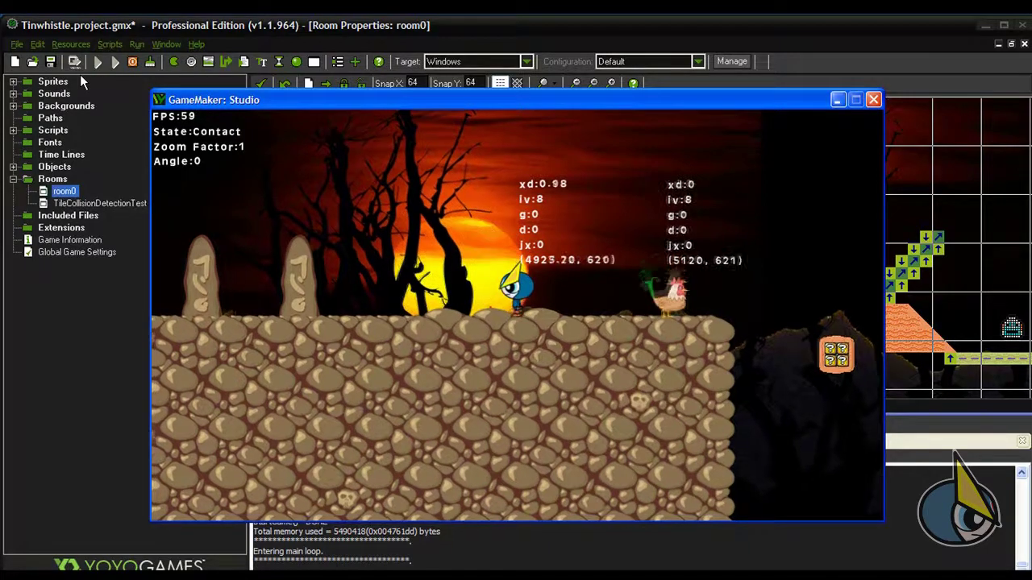
{"action": "key", "text": "Right"}
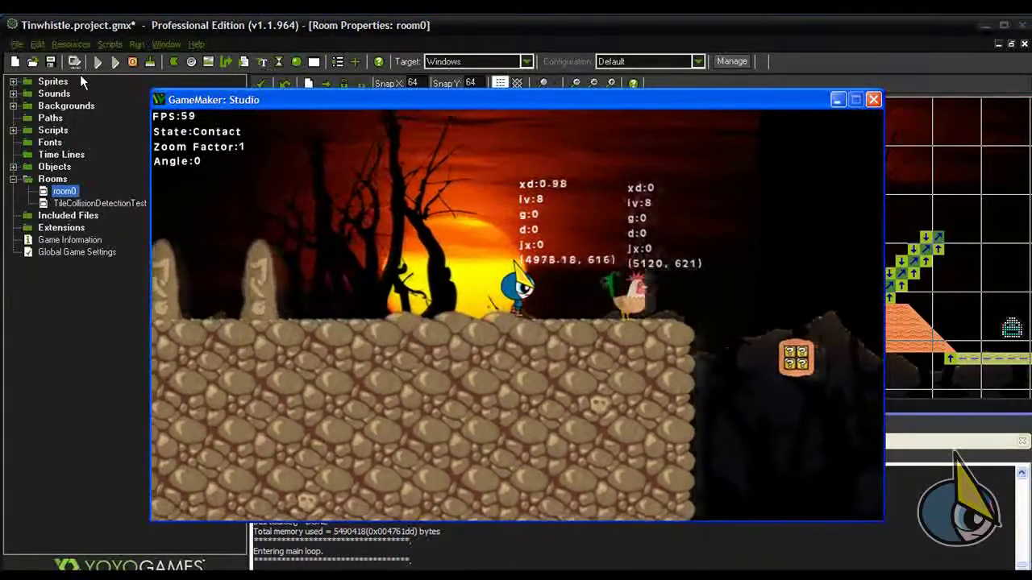
{"action": "key", "text": "Right"}
{"action": "key", "text": "Left"}
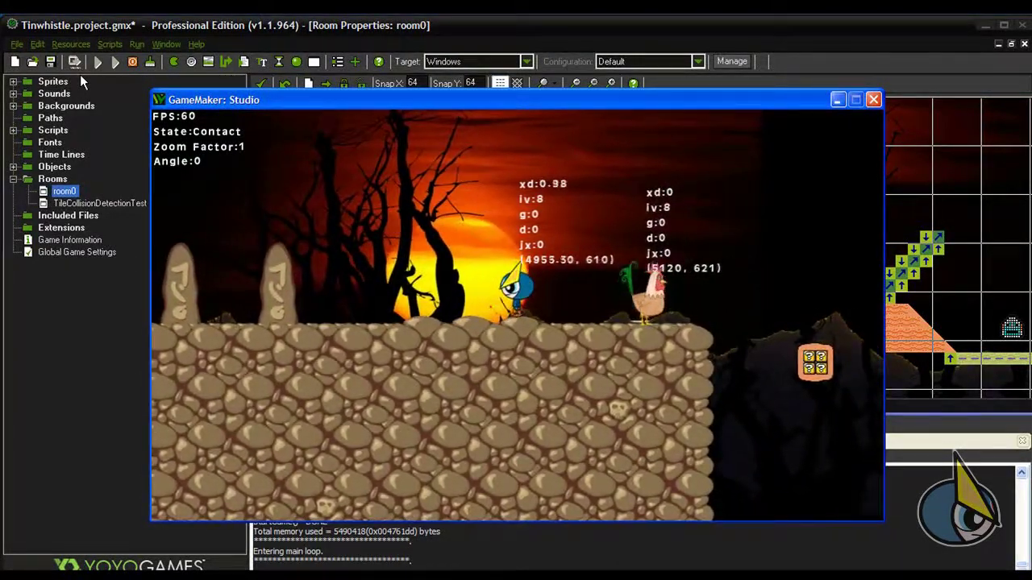
{"action": "key", "text": "Right"}
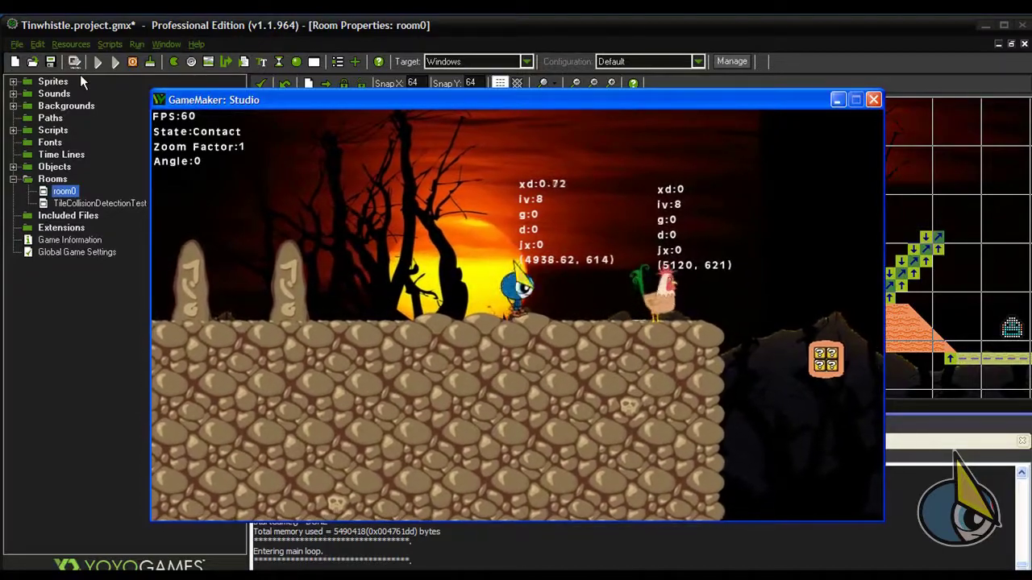
{"action": "key", "text": "Left"}
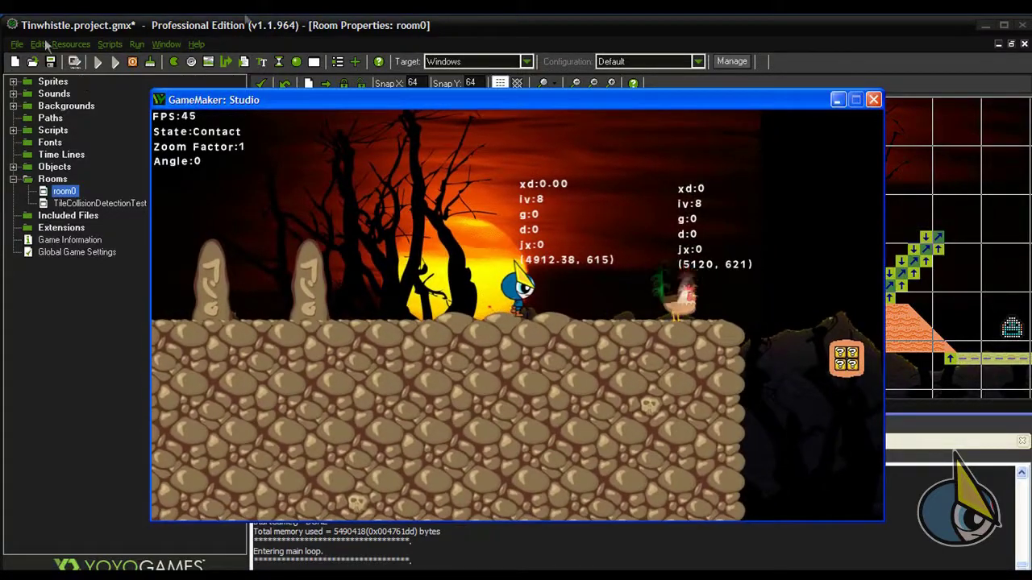
{"action": "left_click", "coordinate": [873, 99]}
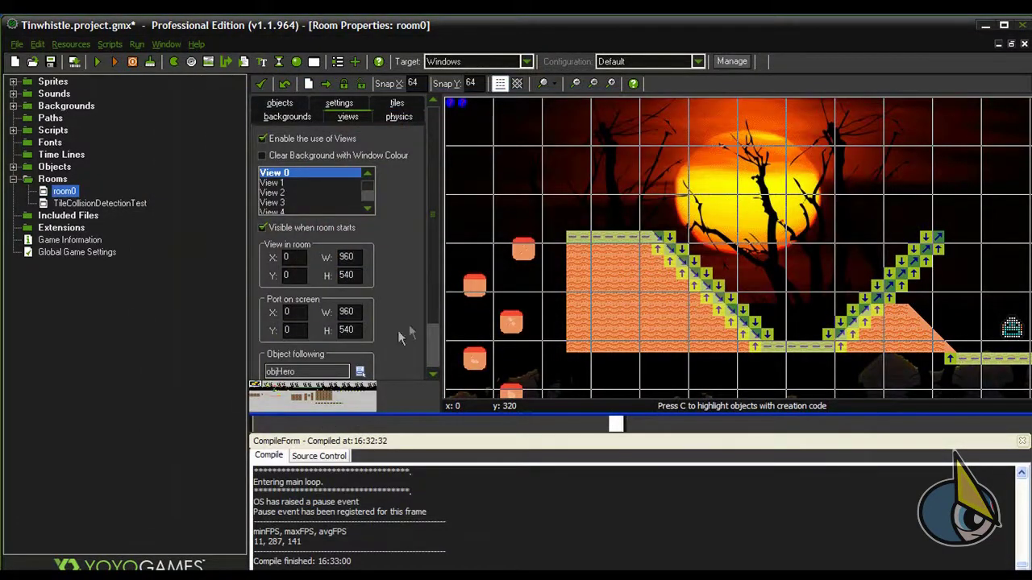
Examine View 0's horizontal and vertical border and speed settings for following objHero
{"action": "scroll", "coordinate": [435, 345], "scroll_direction": "down", "scroll_amount": 3}
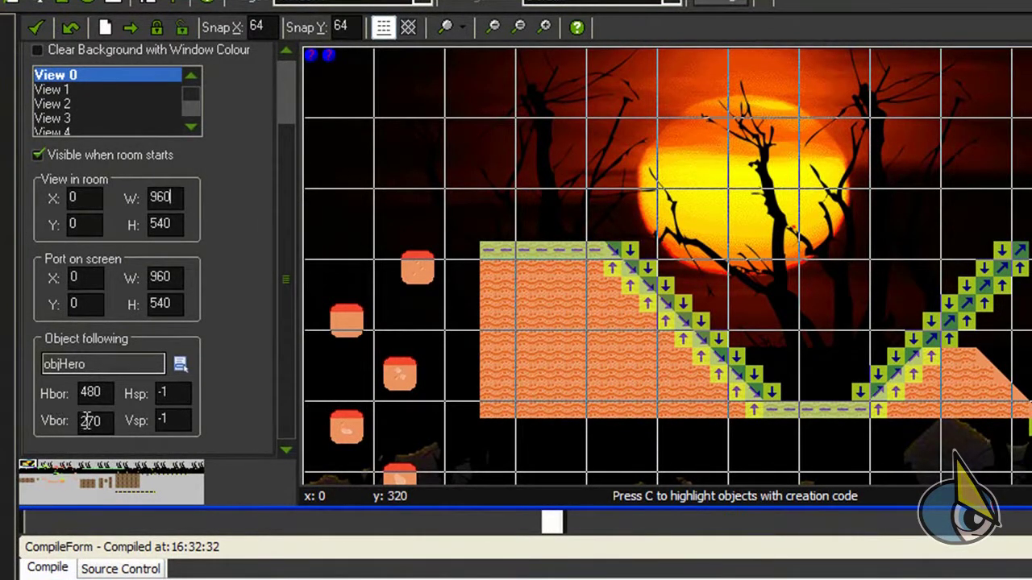
{"action": "double_click", "coordinate": [174, 417]}
{"action": "double_click", "coordinate": [179, 392]}
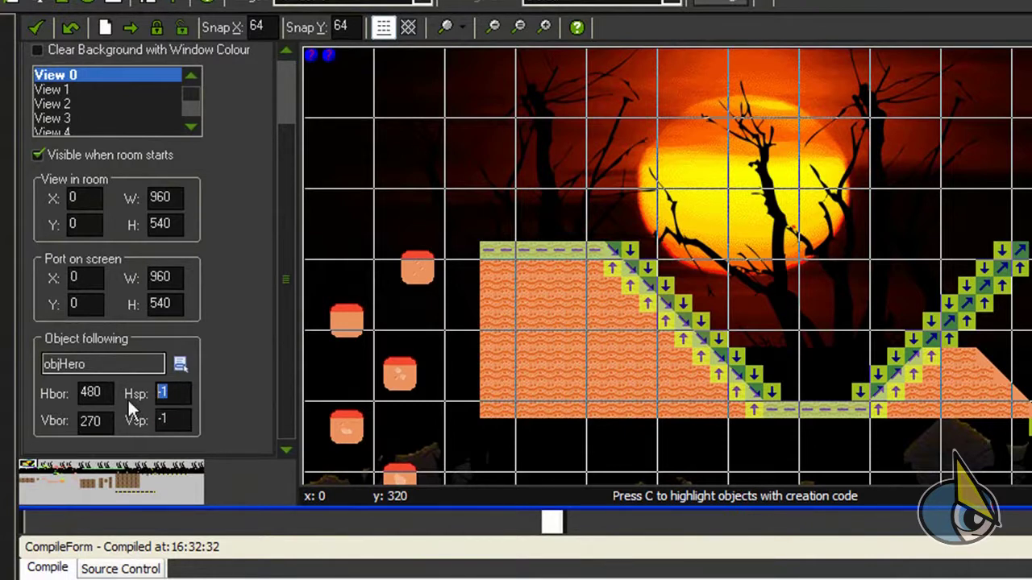
{"action": "left_click", "coordinate": [171, 418]}
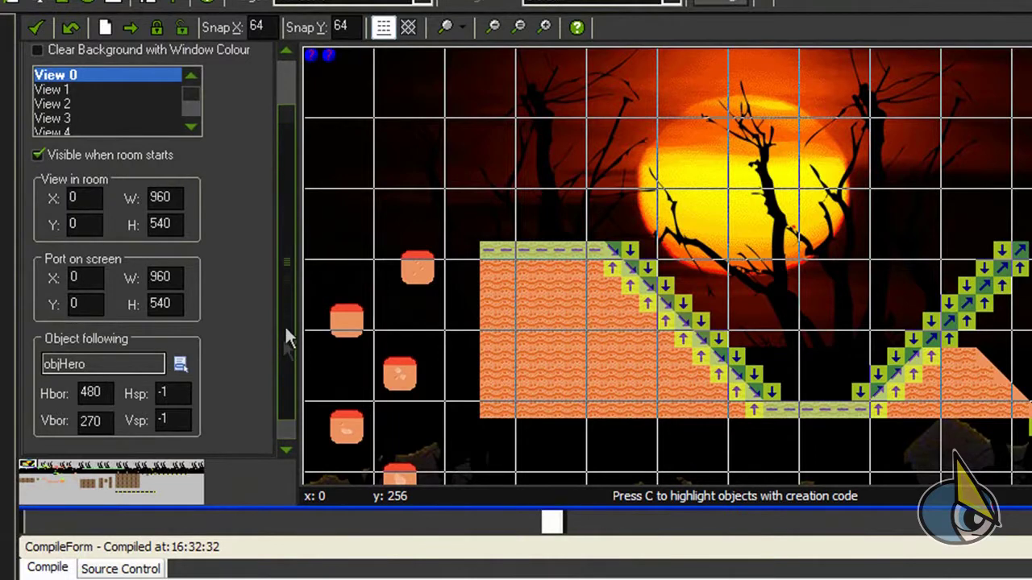
Set View 0's view in room to 480 by 270 and run the game to check how the hero is framed
{"action": "scroll", "coordinate": [284, 325], "scroll_direction": "up", "scroll_amount": 3}
{"action": "scroll", "coordinate": [266, 310], "scroll_direction": "down", "scroll_amount": 2}
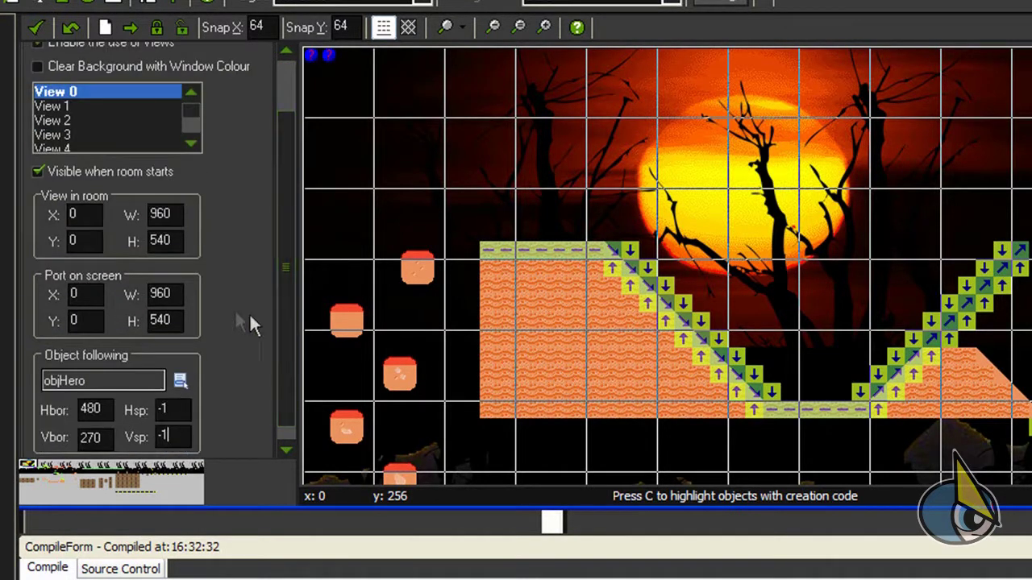
{"action": "double_click", "coordinate": [168, 223]}
{"action": "type", "text": "480"}
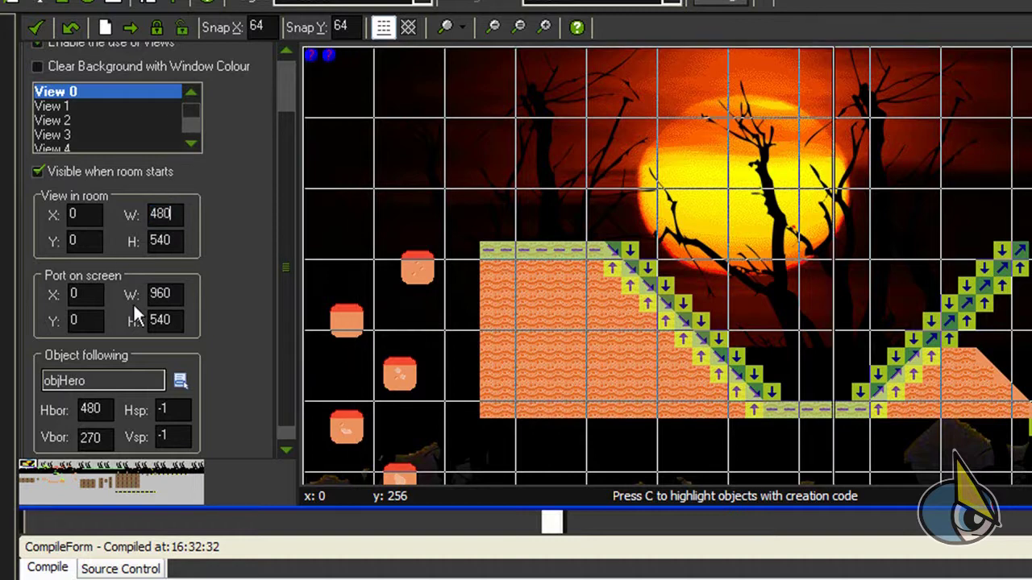
{"action": "double_click", "coordinate": [166, 241]}
{"action": "type", "text": "270"}
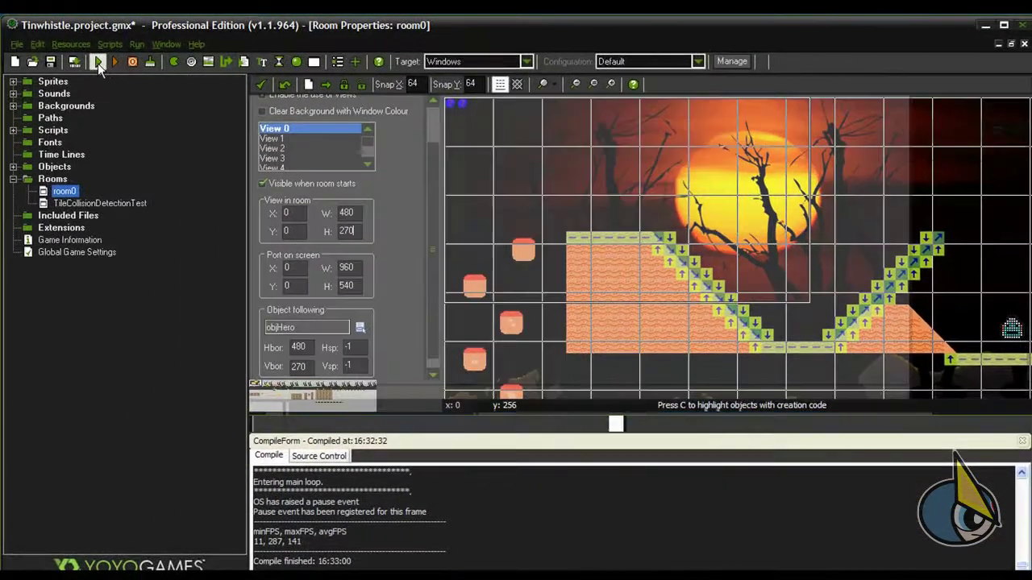
{"action": "left_click", "coordinate": [97, 63]}
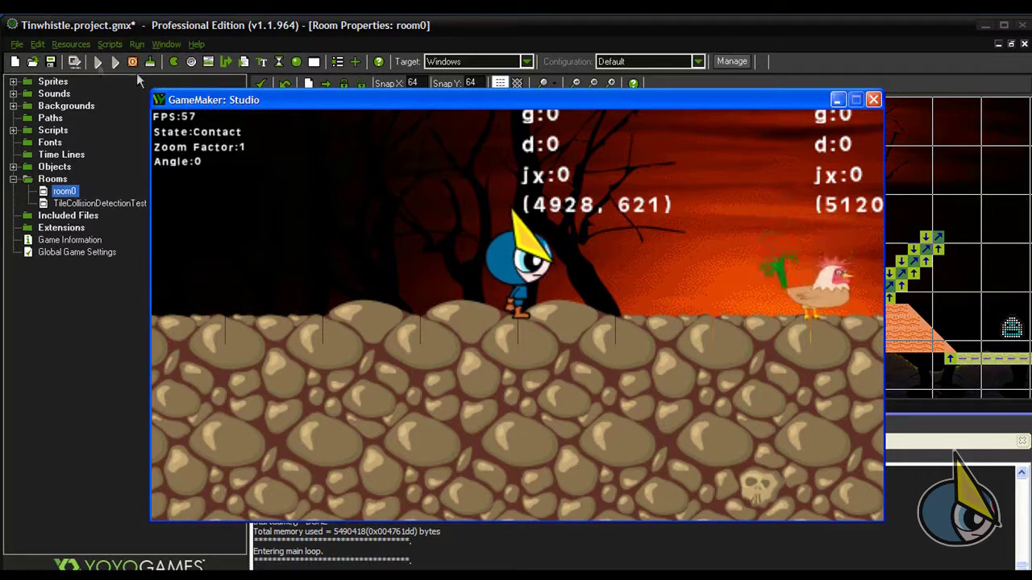
{"action": "left_click", "coordinate": [873, 100]}
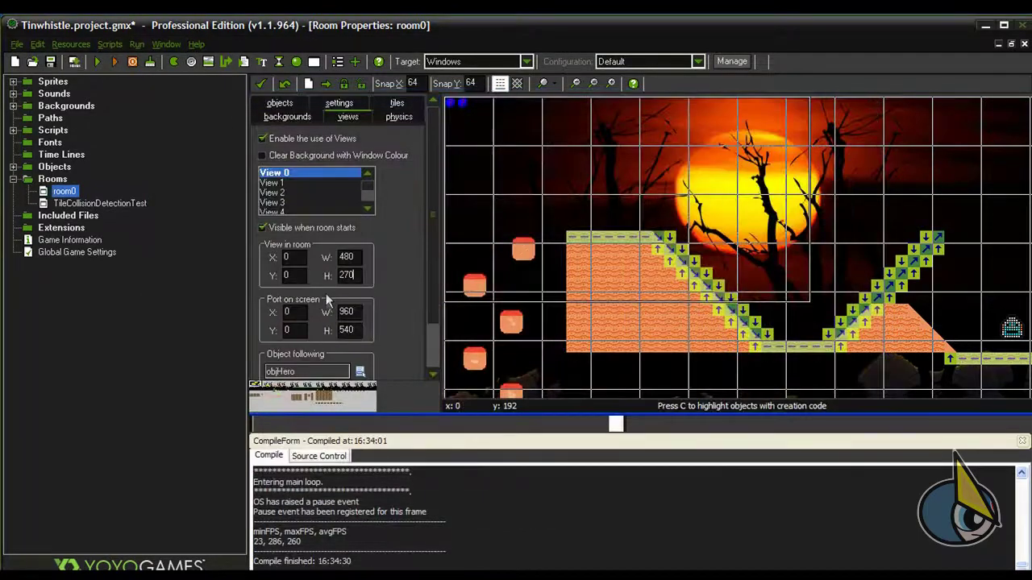
Set View 0's port on screen to a width of 480 and a height of 270
{"action": "double_click", "coordinate": [349, 311]}
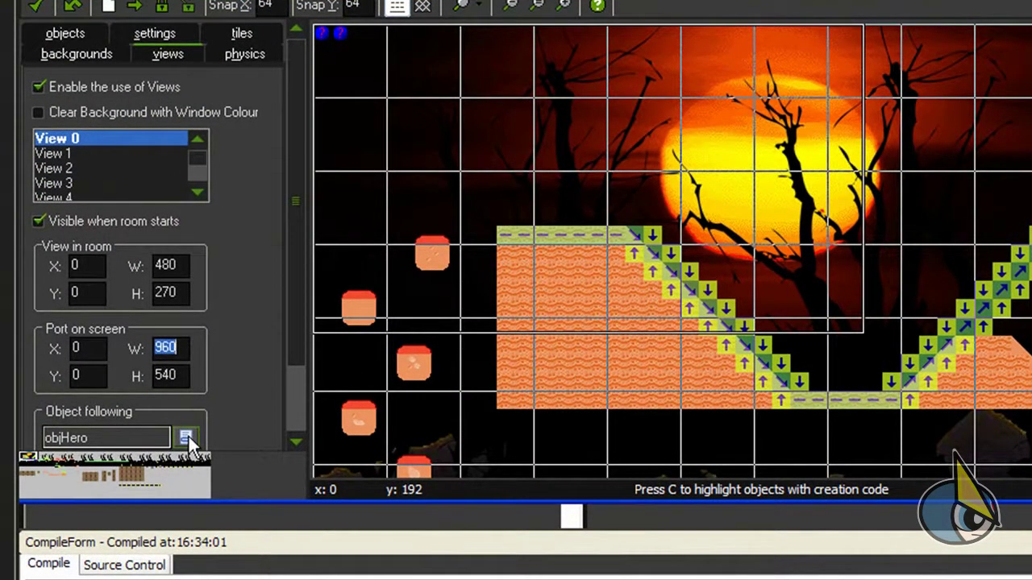
{"action": "type", "text": "480"}
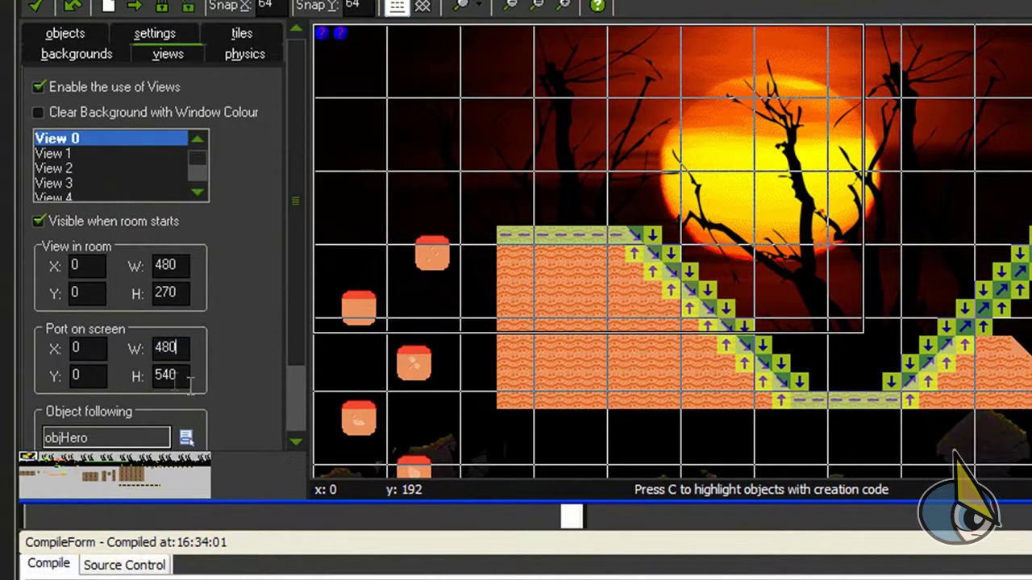
{"action": "double_click", "coordinate": [165, 383]}
{"action": "type", "text": "270"}
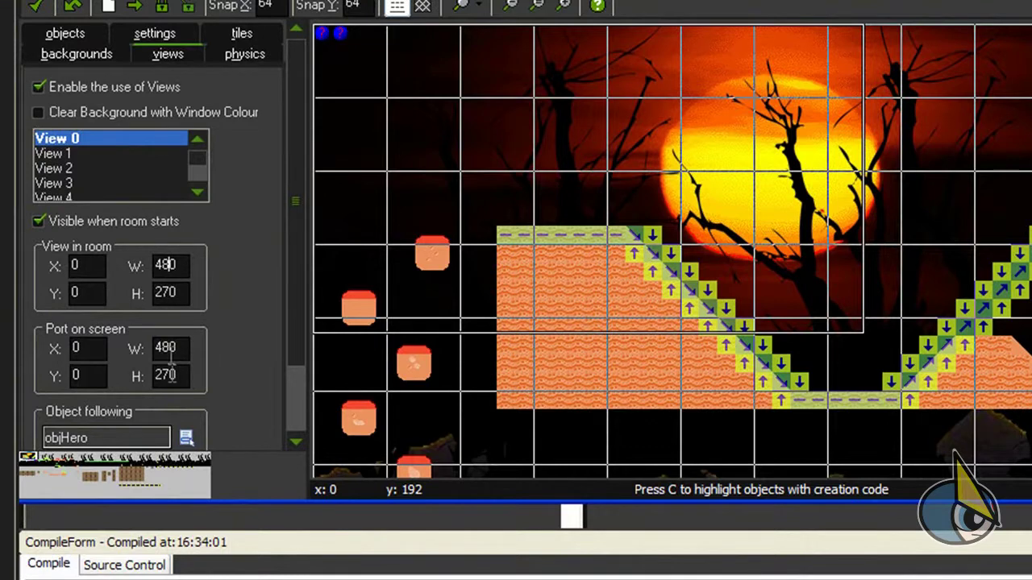
Set View 0's view in room to 960 by 540 and run the game to check the framing
{"action": "key", "text": "Tab"}
{"action": "type", "text": "960"}
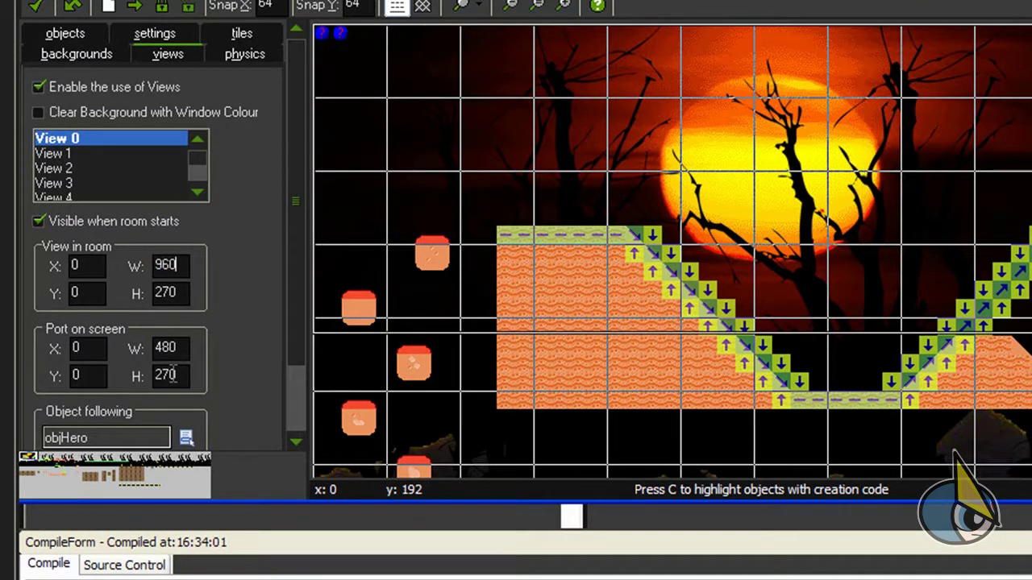
{"action": "key", "text": "Tab"}
{"action": "type", "text": "5"}
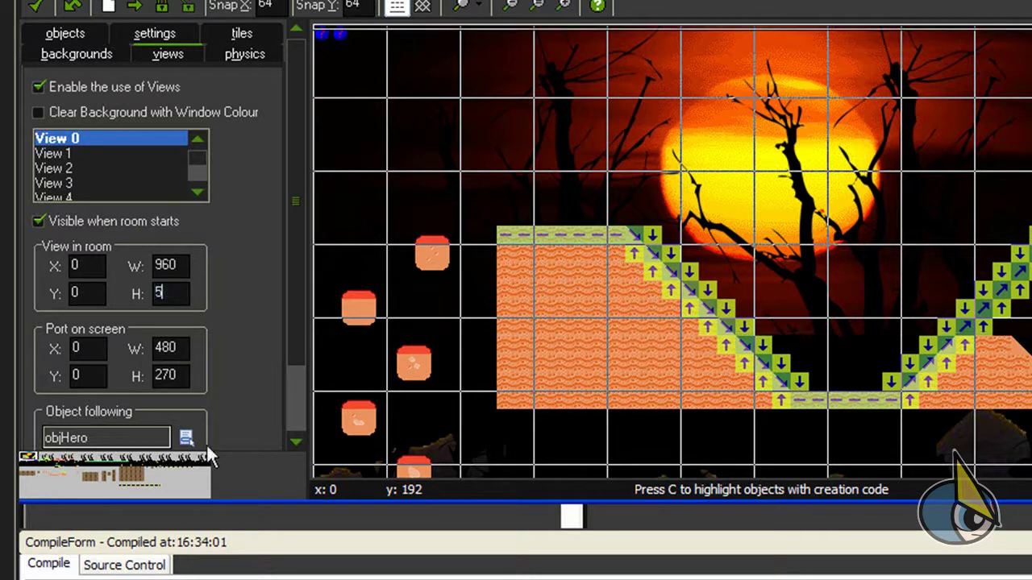
{"action": "type", "text": "40"}
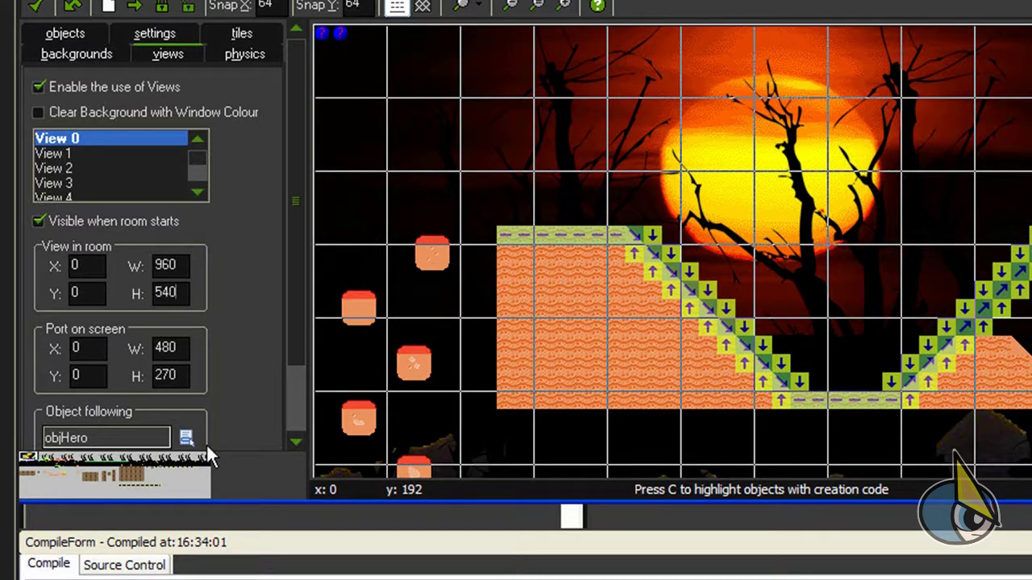
{"action": "key", "text": "F5"}
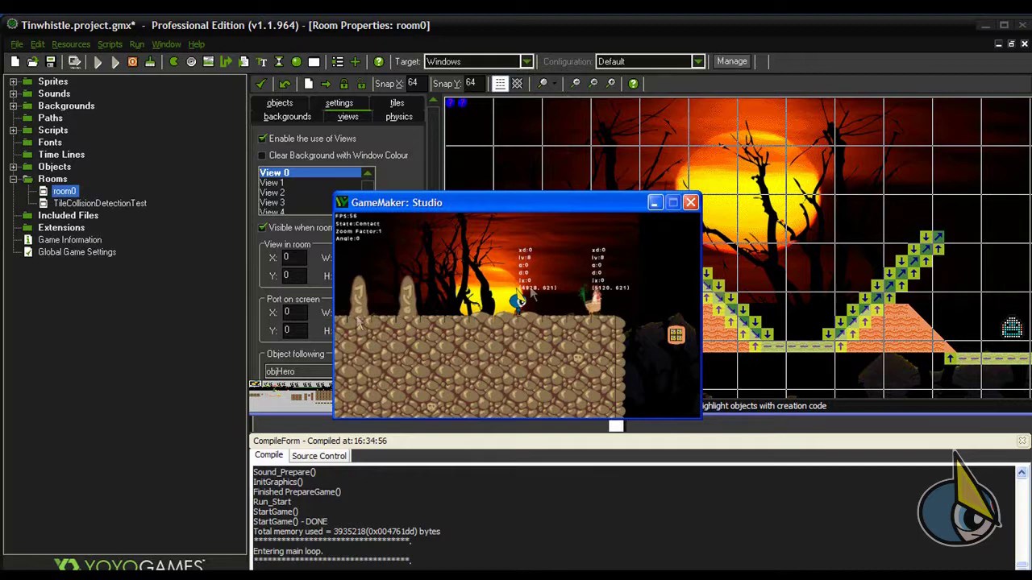
{"action": "left_click", "coordinate": [691, 203]}
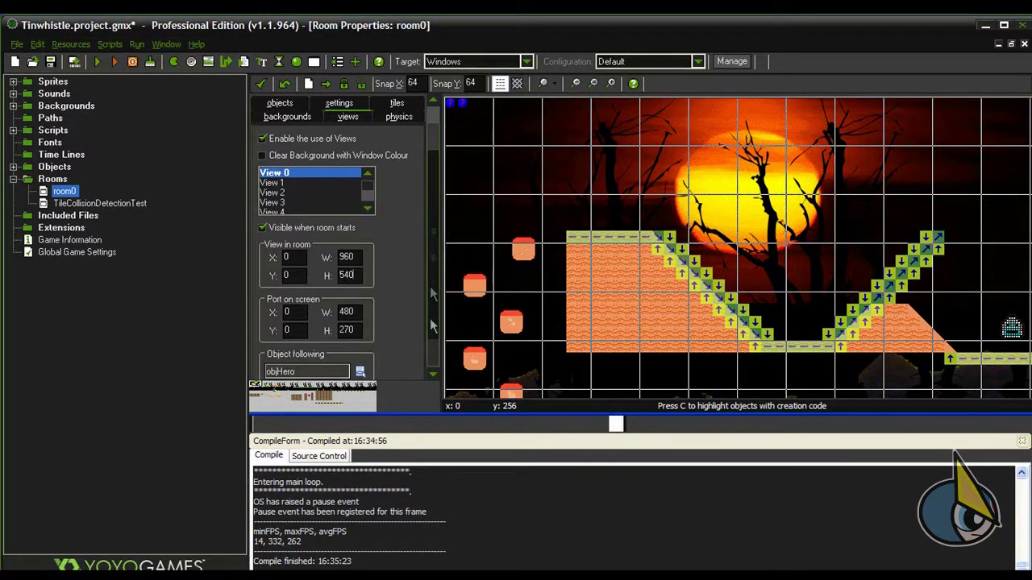
Compare the view, port and object following settings of View 0 and View 1
{"action": "scroll", "coordinate": [427, 306], "scroll_direction": "down", "scroll_amount": 2}
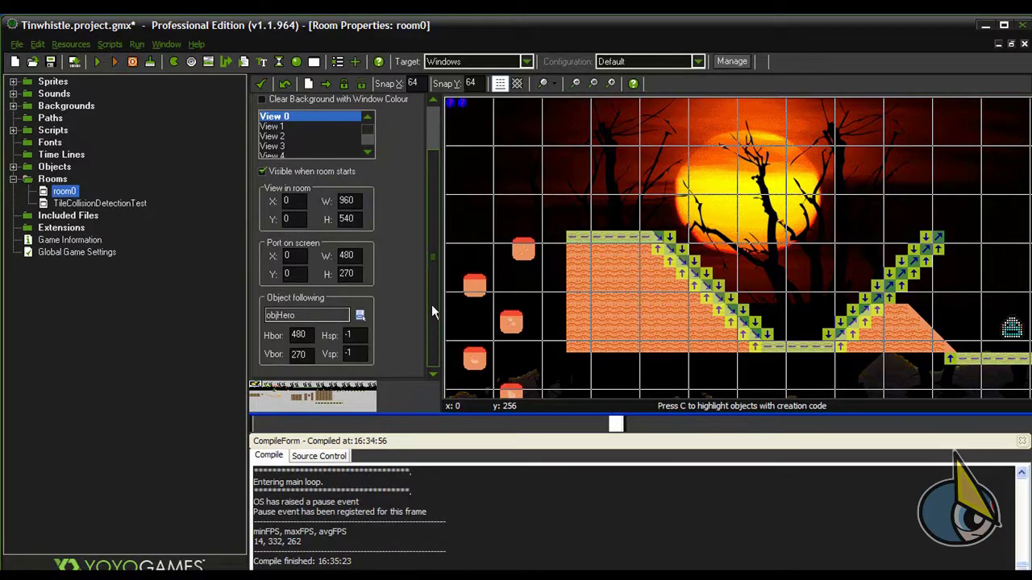
{"action": "scroll", "coordinate": [416, 307], "scroll_direction": "up", "scroll_amount": 3}
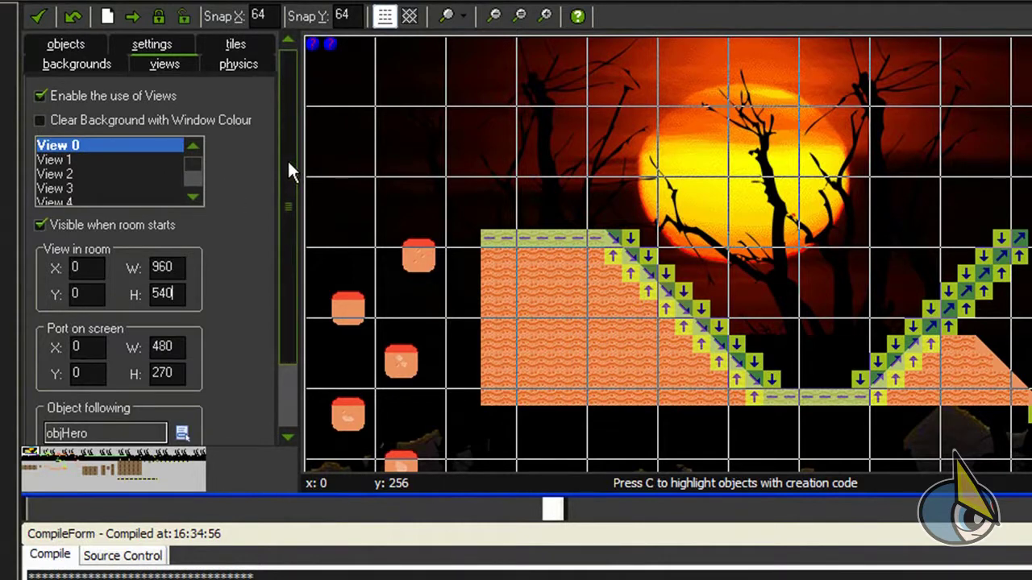
{"action": "left_click_drag", "start_coordinate": [287, 159], "coordinate": [290, 137]}
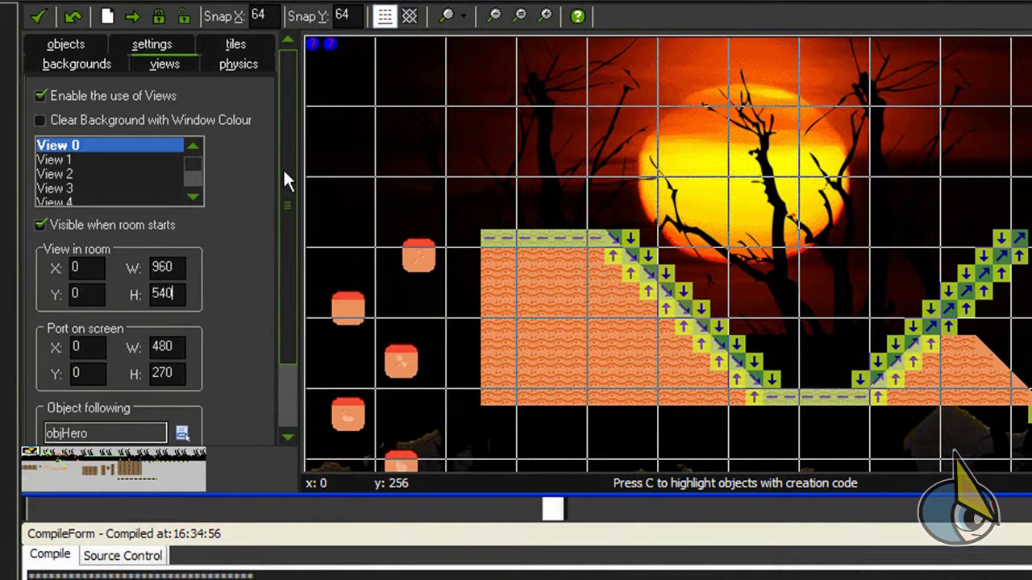
{"action": "left_click_drag", "start_coordinate": [283, 168], "coordinate": [289, 110]}
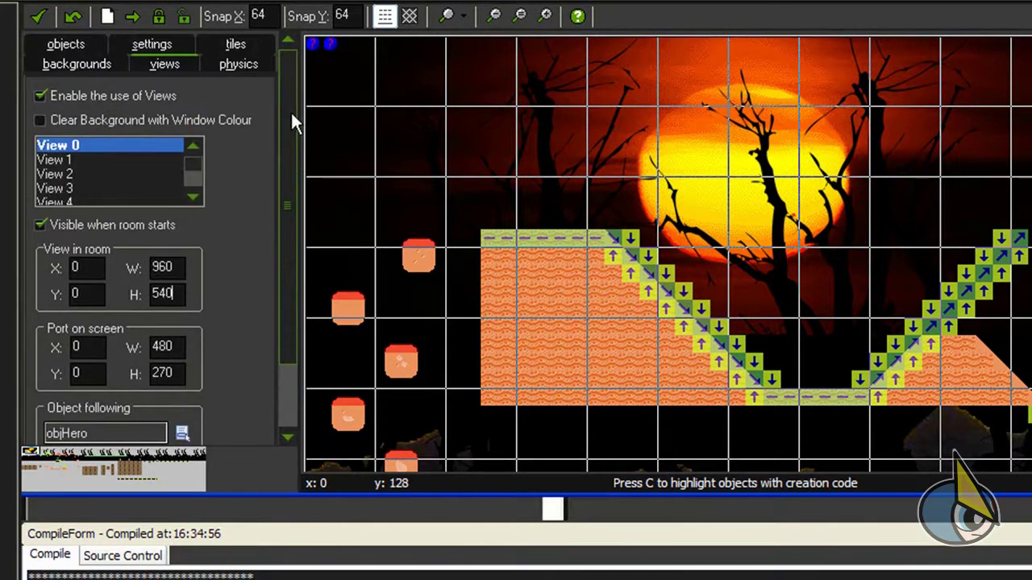
{"action": "left_click", "coordinate": [89, 160]}
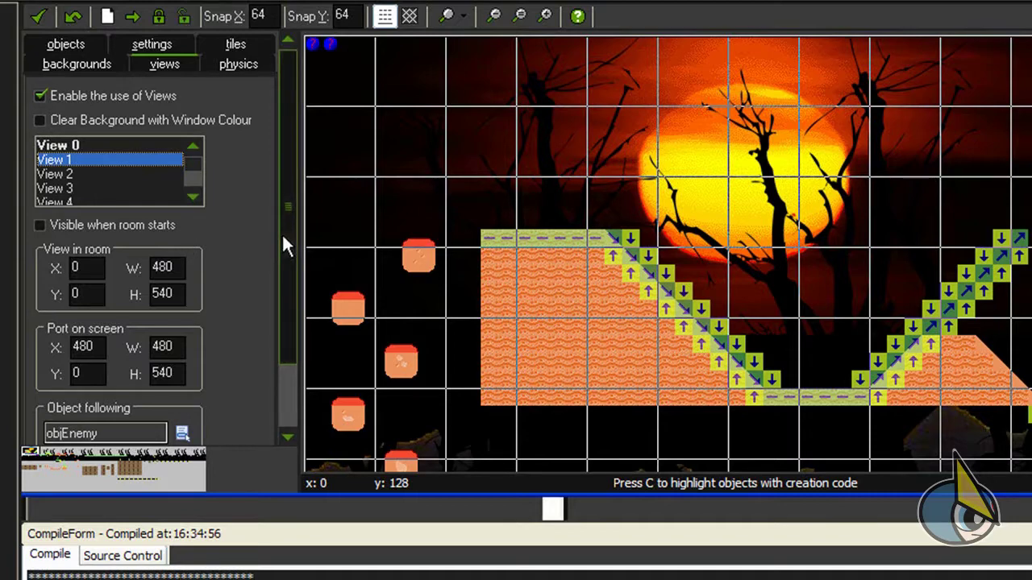
{"action": "left_click_drag", "start_coordinate": [282, 233], "coordinate": [275, 253]}
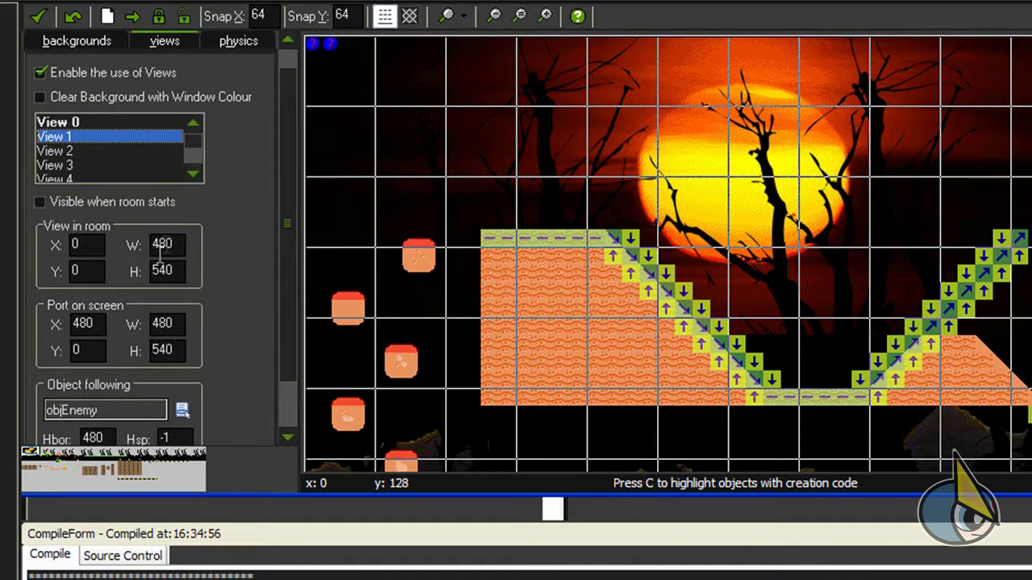
{"action": "left_click_drag", "start_coordinate": [295, 180], "coordinate": [281, 159]}
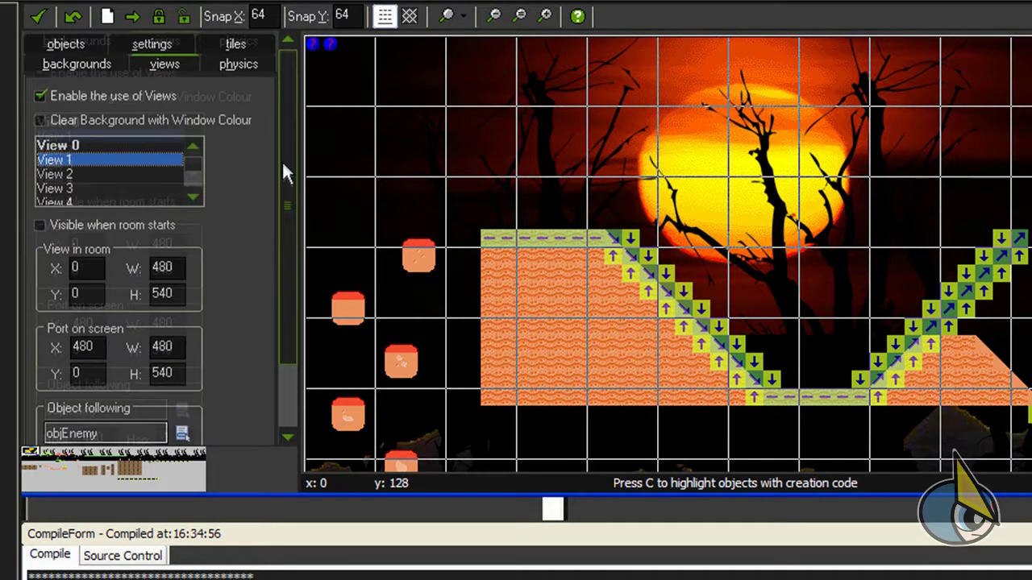
{"action": "left_click", "coordinate": [83, 145]}
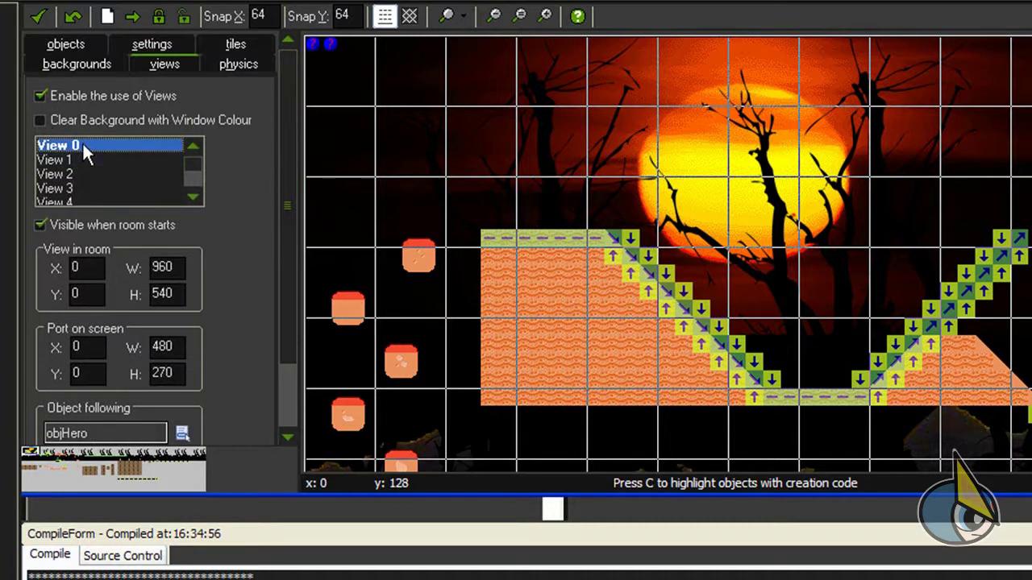
{"action": "left_click", "coordinate": [77, 157]}
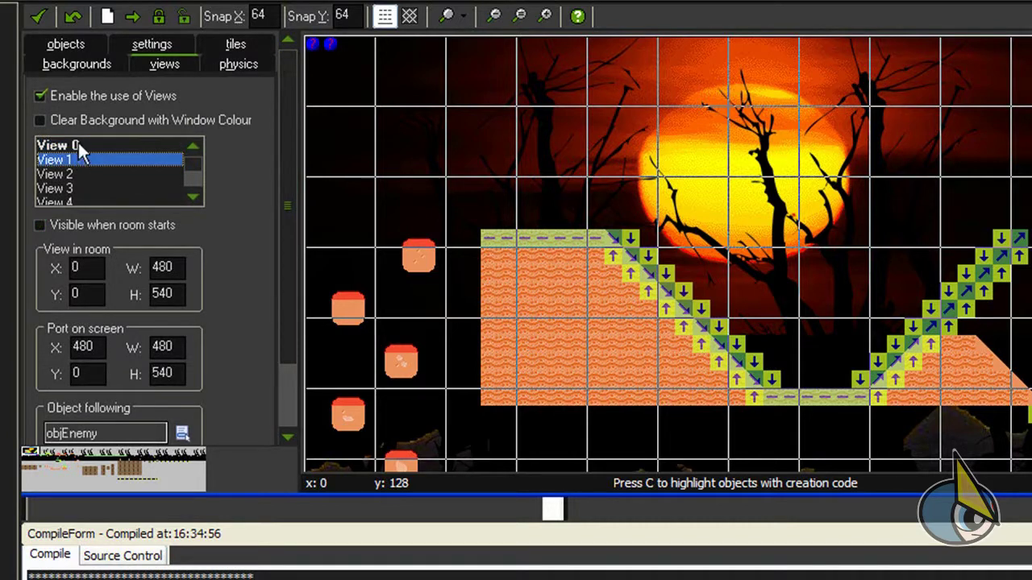
{"action": "left_click", "coordinate": [77, 146]}
Make View 1 visible when the room starts and review its object following settings
{"action": "left_click", "coordinate": [77, 158]}
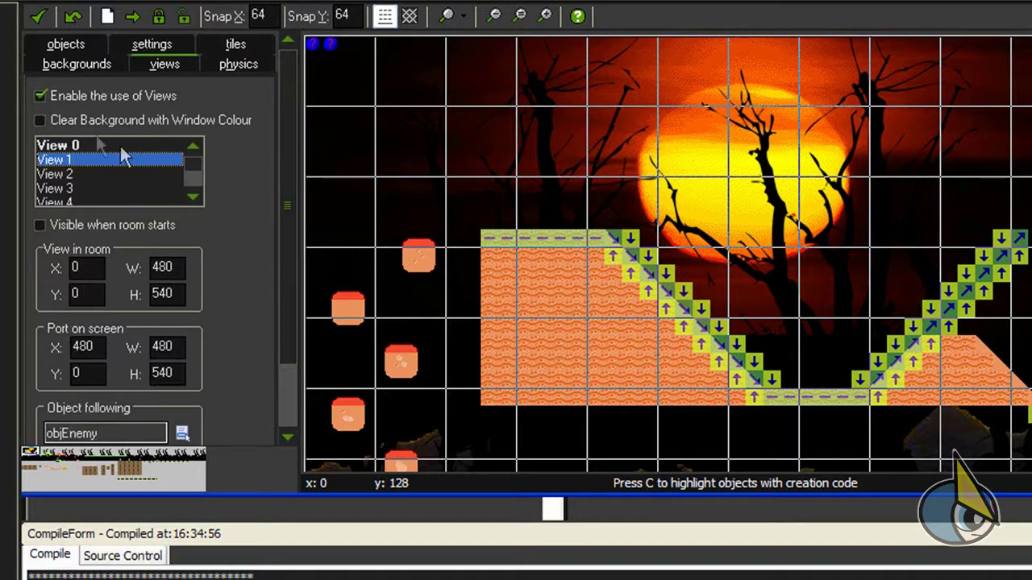
{"action": "left_click", "coordinate": [40, 226]}
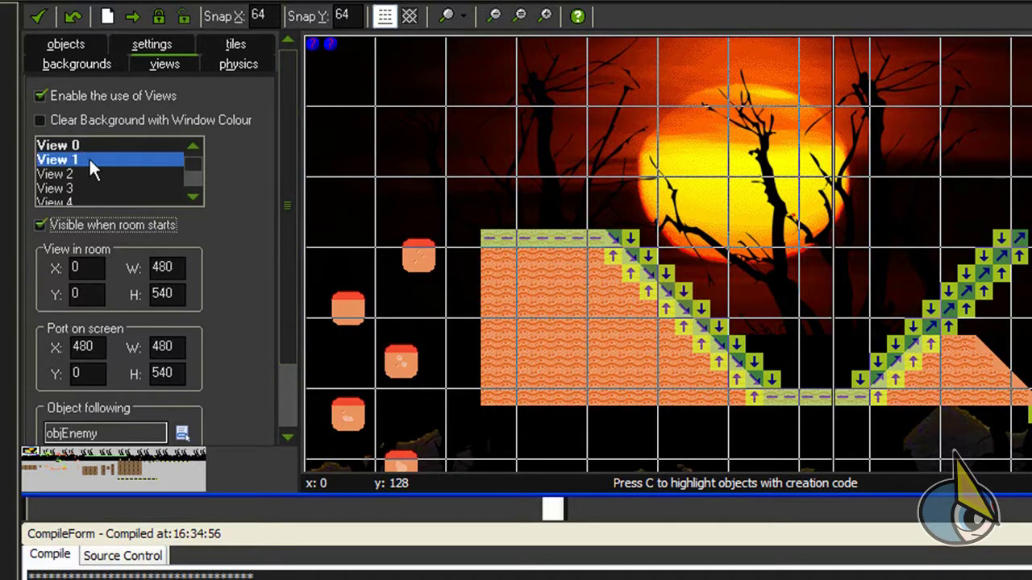
{"action": "left_click_drag", "start_coordinate": [287, 234], "coordinate": [314, 289]}
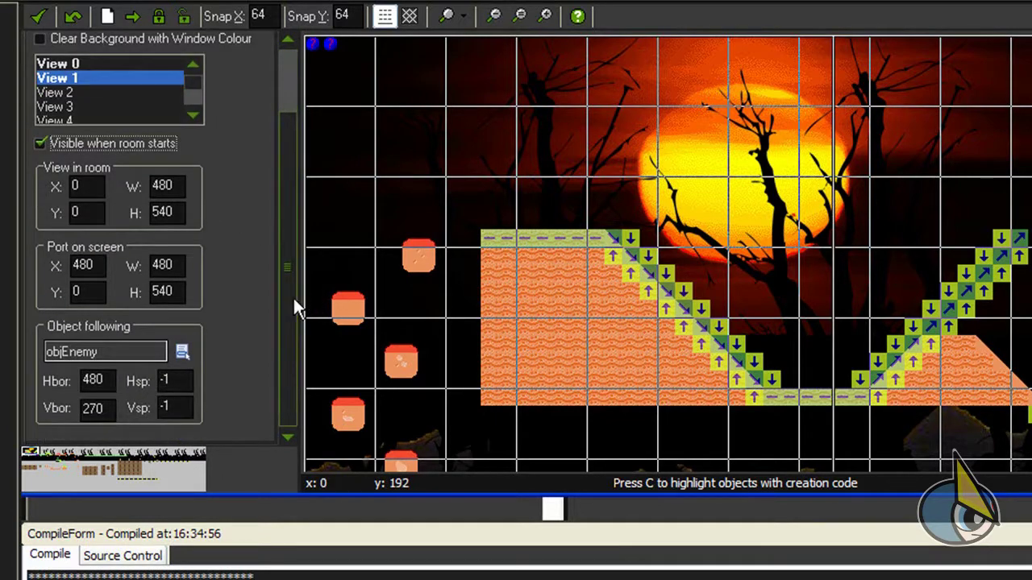
{"action": "scroll", "coordinate": [278, 245], "scroll_direction": "up", "scroll_amount": 3}
{"action": "scroll", "coordinate": [278, 223], "scroll_direction": "down", "scroll_amount": 2}
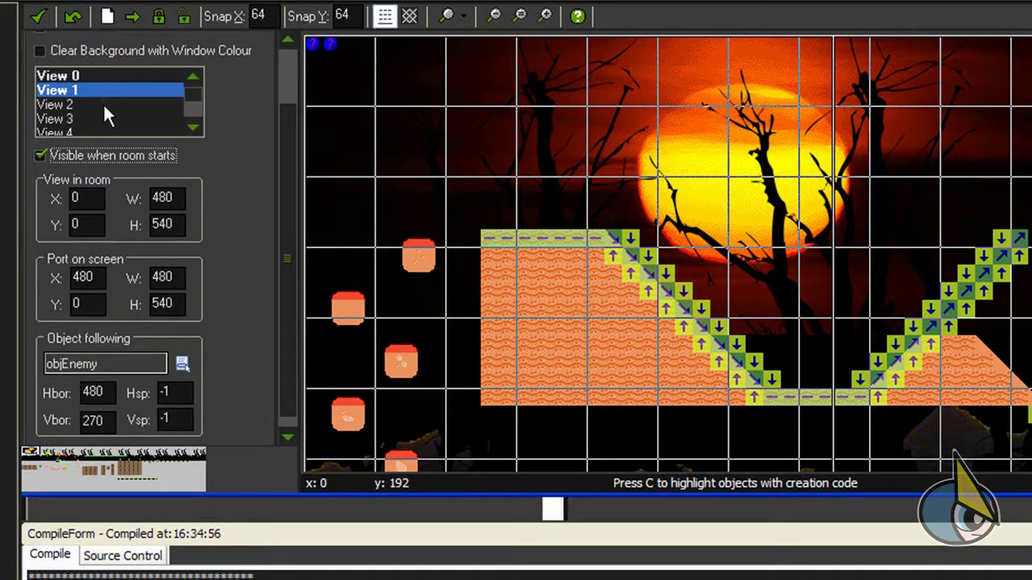
Compare the ports on screen of View 0 and View 1, and set View 1's port height to 270
{"action": "left_click", "coordinate": [91, 75]}
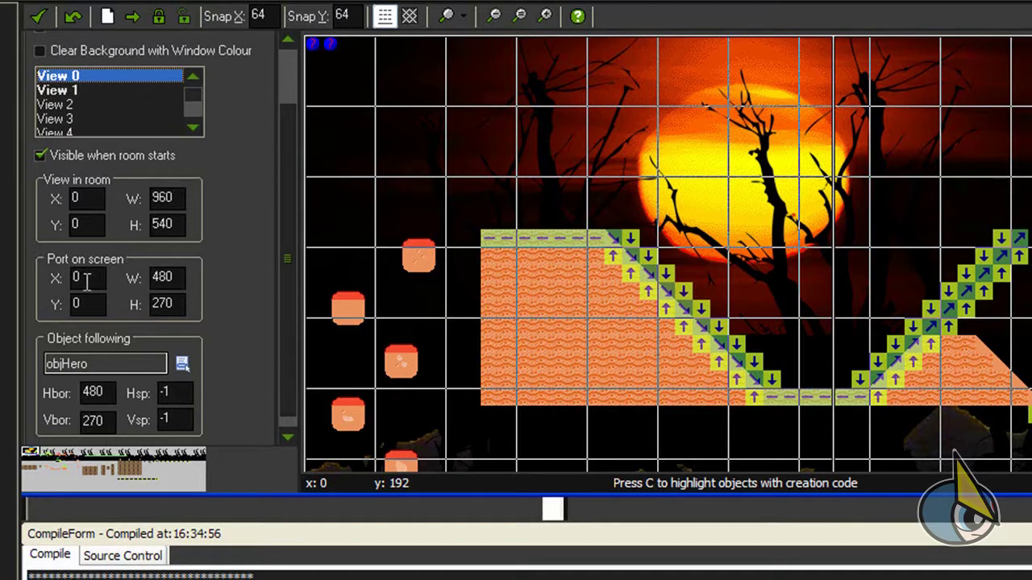
{"action": "left_click", "coordinate": [87, 92]}
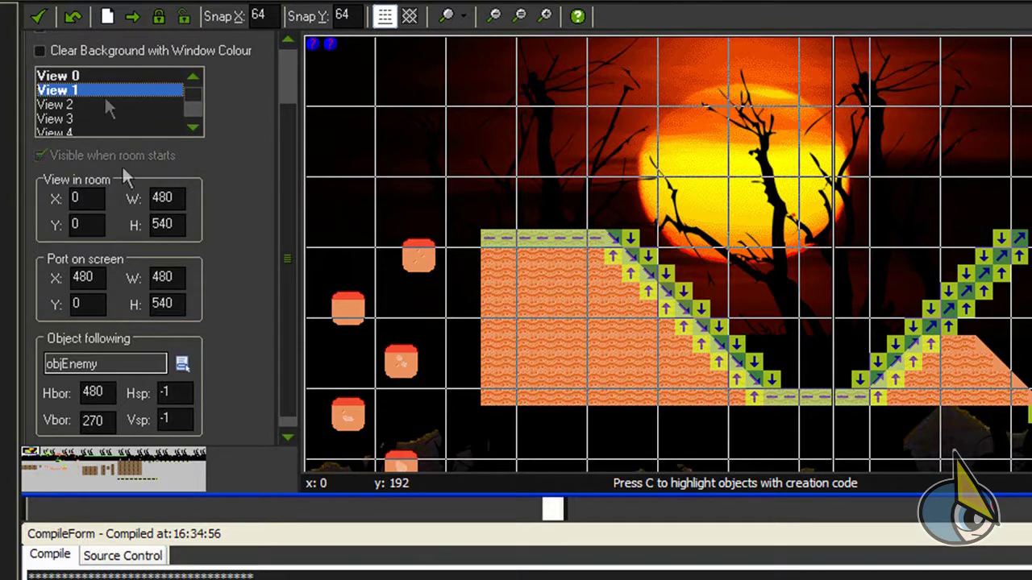
{"action": "left_click", "coordinate": [92, 77]}
{"action": "left_click", "coordinate": [92, 87]}
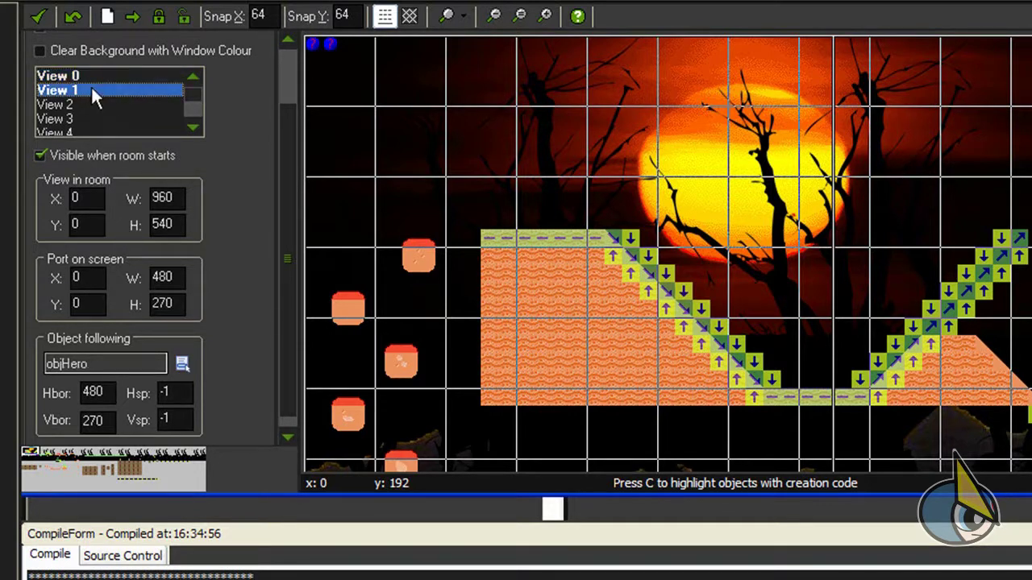
{"action": "double_click", "coordinate": [161, 303]}
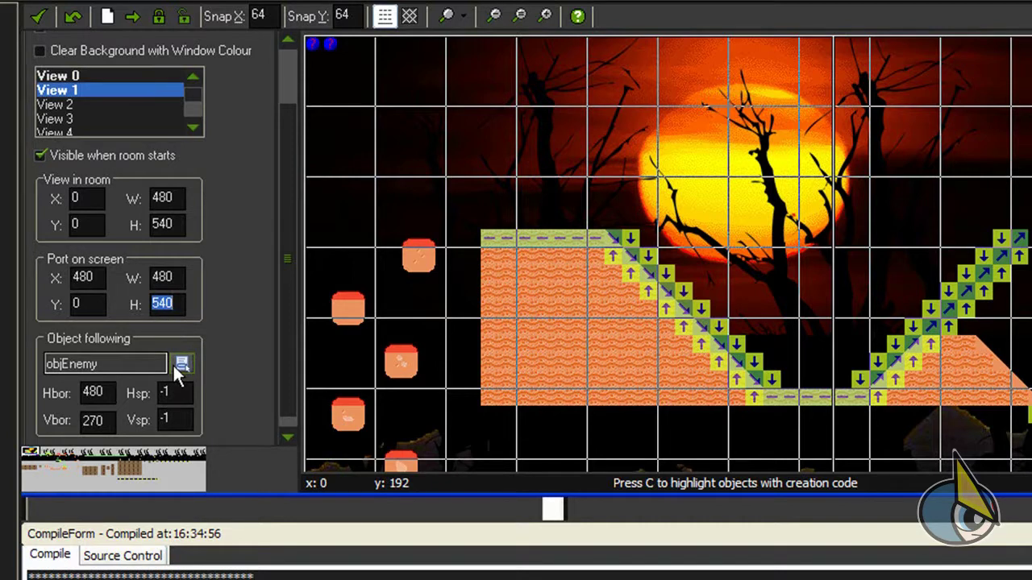
{"action": "type", "text": "270"}
{"action": "left_click", "coordinate": [112, 75]}
{"action": "left_click", "coordinate": [116, 90]}
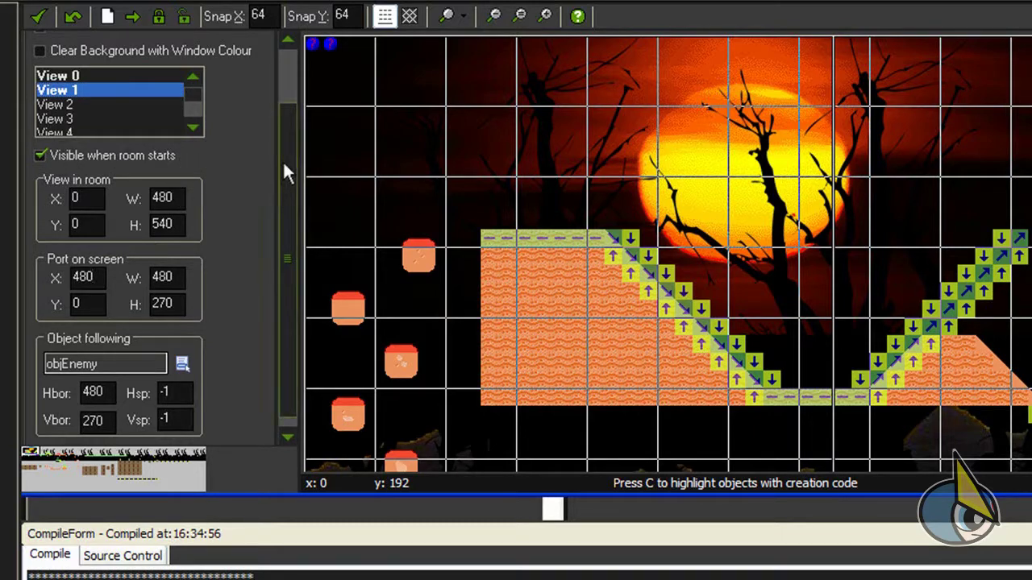
Run the game to check both views side by side, and close the game window
{"action": "left_click_drag", "start_coordinate": [282, 160], "coordinate": [299, 194]}
{"action": "key", "text": "F5"}
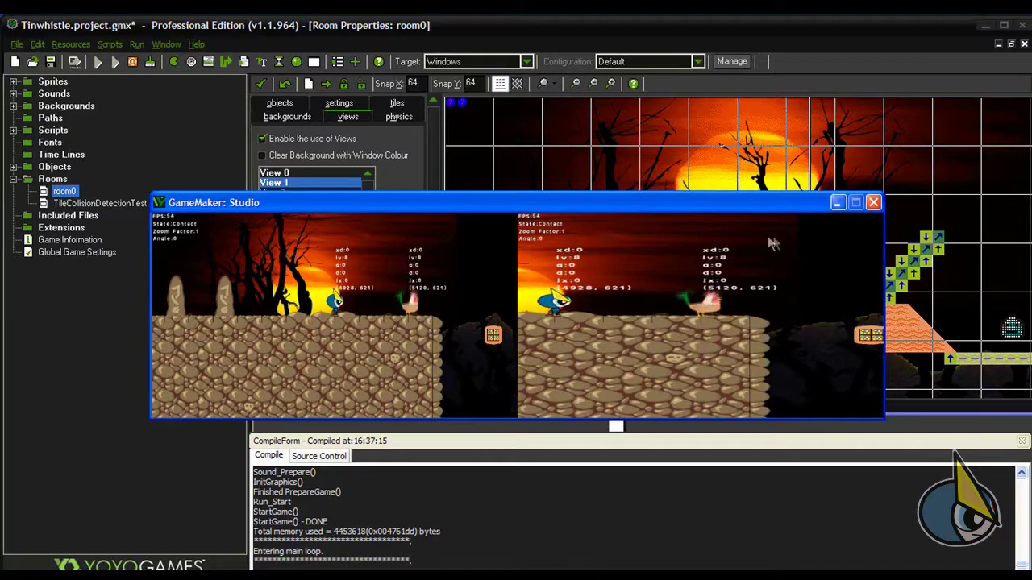
{"action": "left_click", "coordinate": [874, 202]}
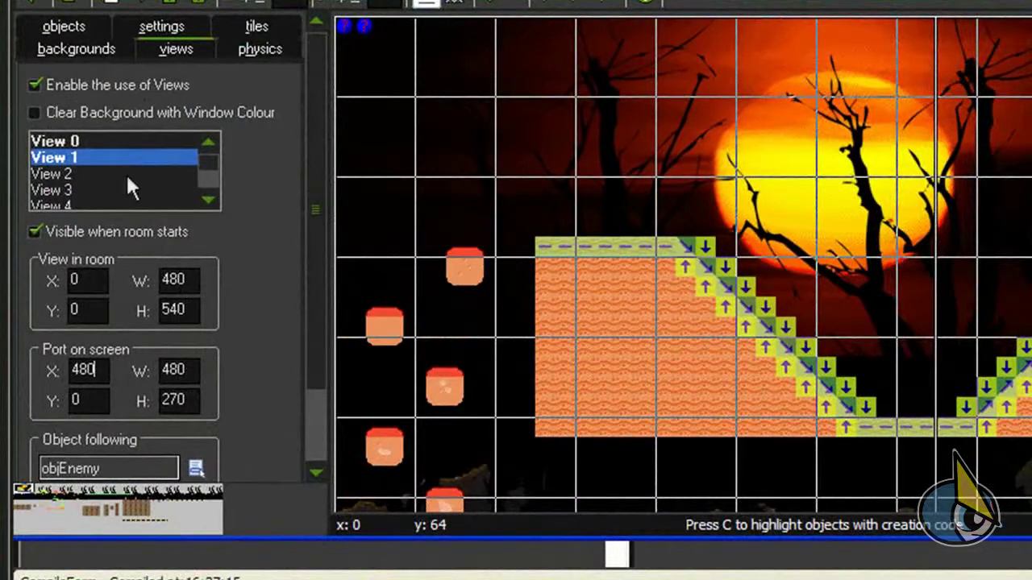
Set View 0's port on screen height to 540 and select View 1
{"action": "left_click", "coordinate": [108, 143]}
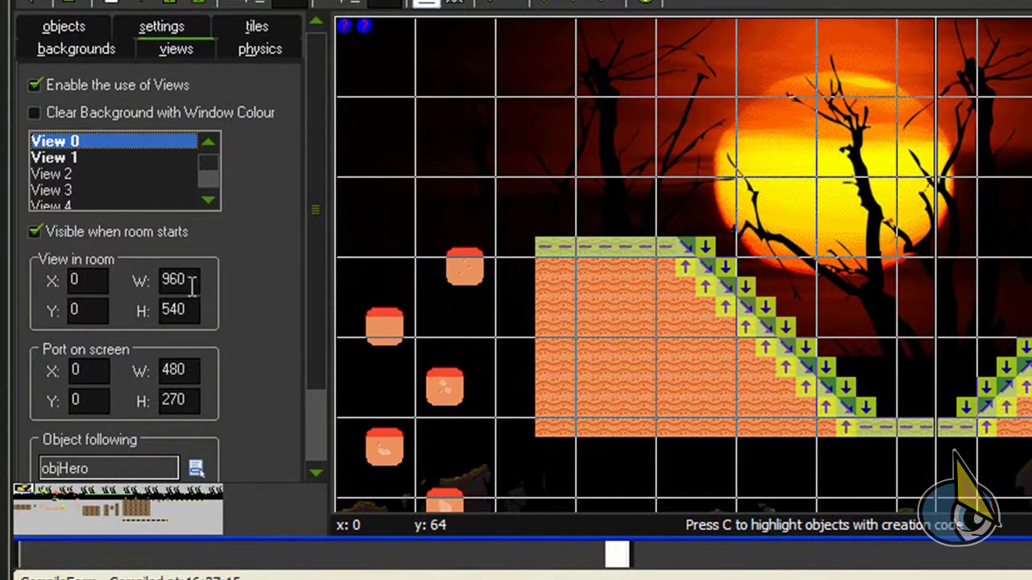
{"action": "double_click", "coordinate": [174, 399]}
{"action": "type", "text": "540"}
{"action": "left_click", "coordinate": [132, 158]}
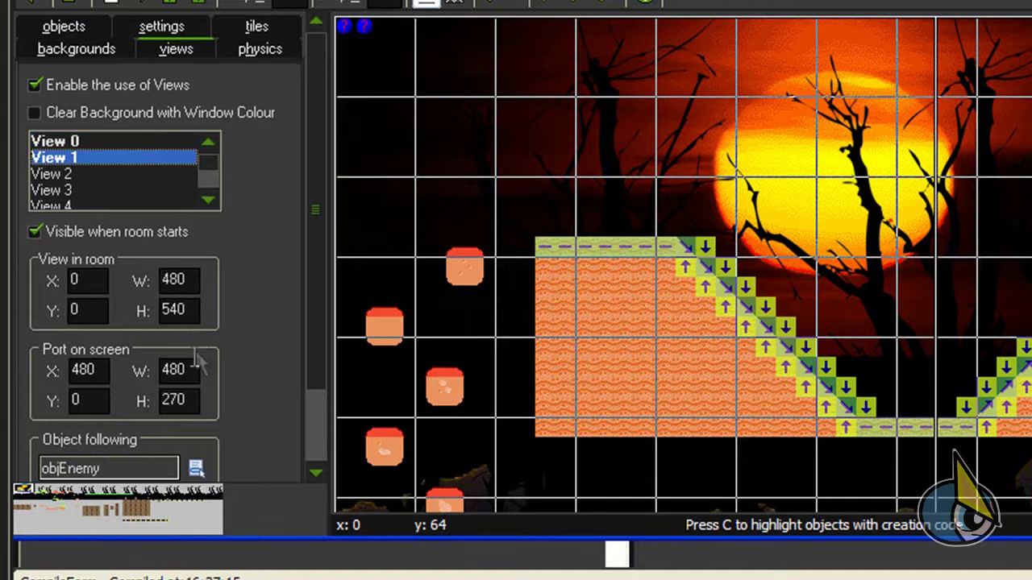
Set View 1's port on screen height to 540 and compare its sizes with View 0's
{"action": "double_click", "coordinate": [182, 399]}
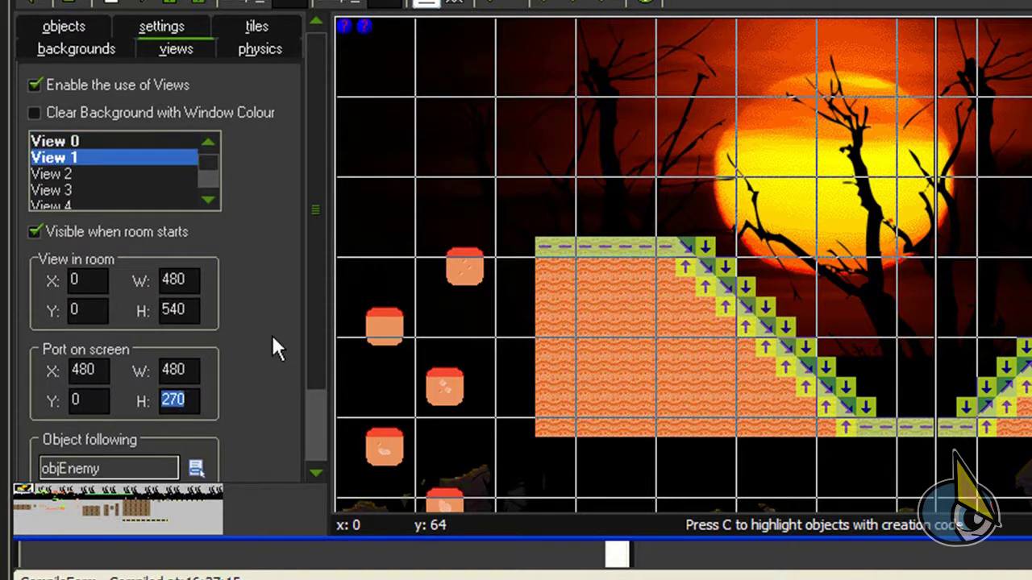
{"action": "type", "text": "540"}
{"action": "left_click", "coordinate": [102, 141]}
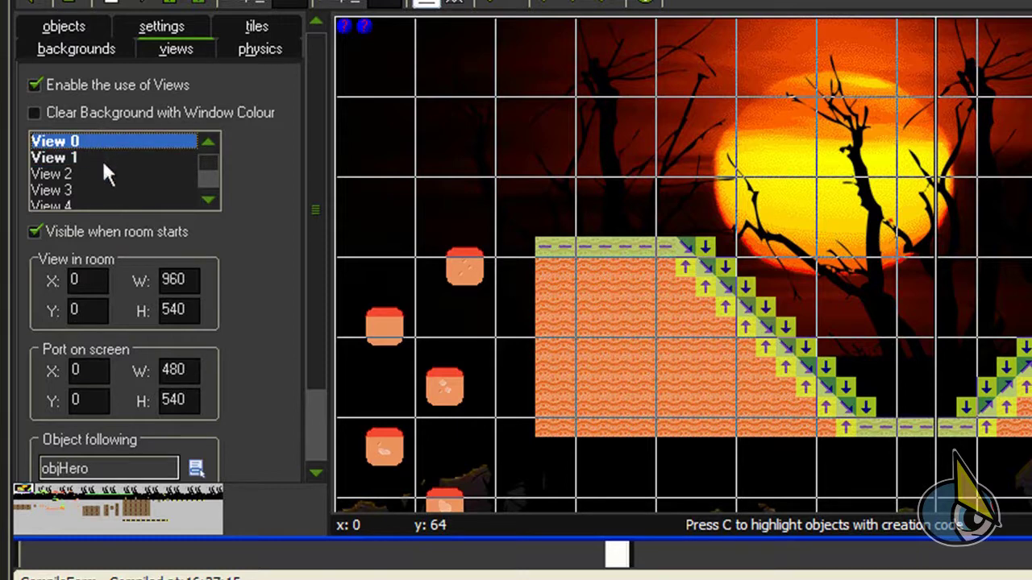
{"action": "left_click", "coordinate": [102, 161]}
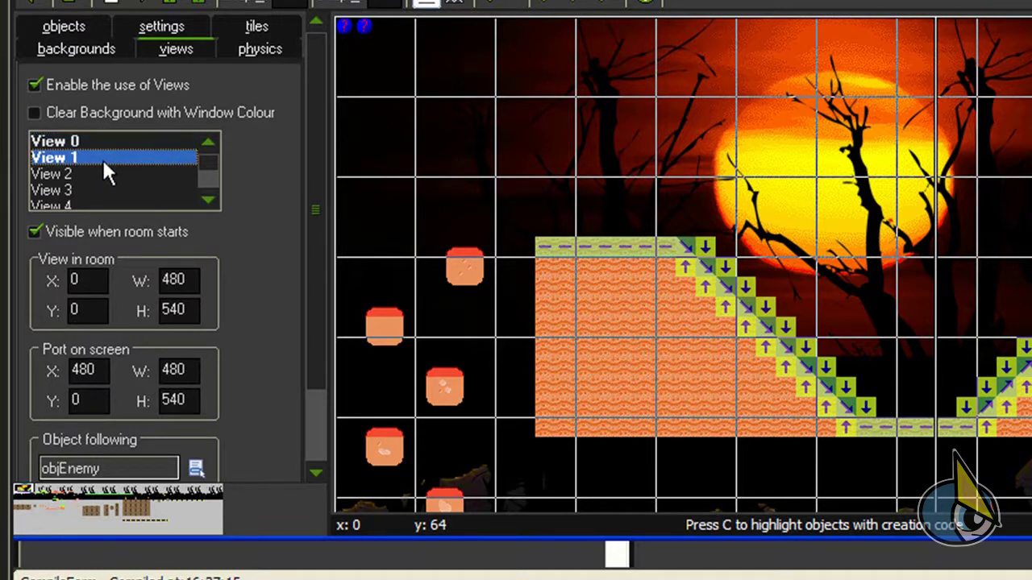
Set View 0's view in room width to 480 and check its sizes against View 1's
{"action": "left_click", "coordinate": [108, 139]}
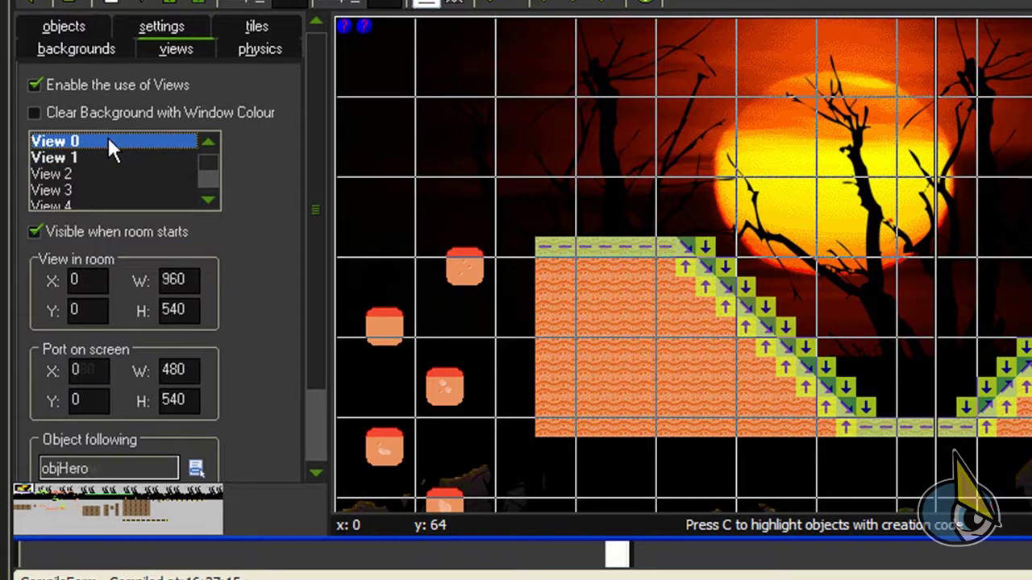
{"action": "double_click", "coordinate": [176, 279]}
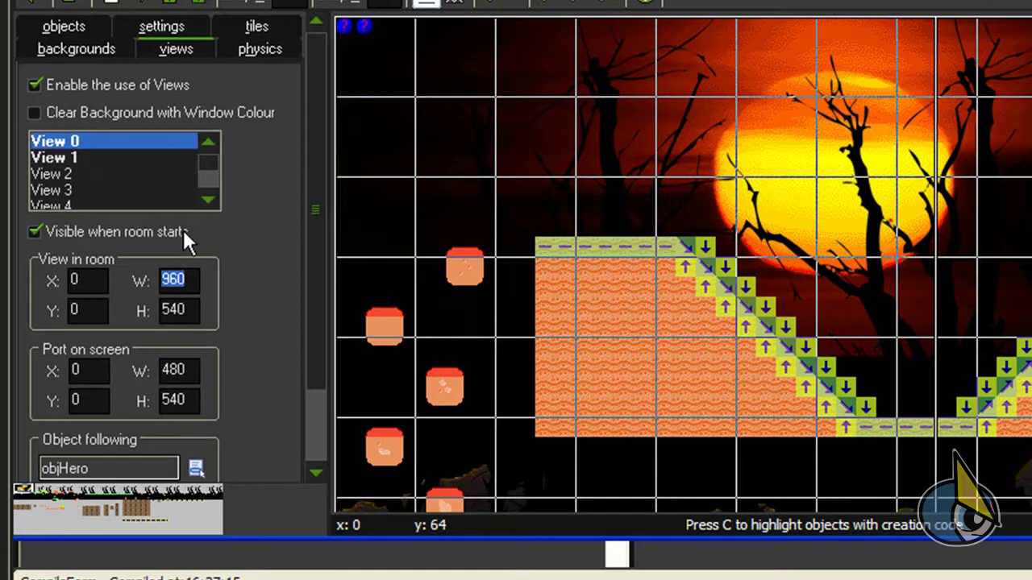
{"action": "type", "text": "480"}
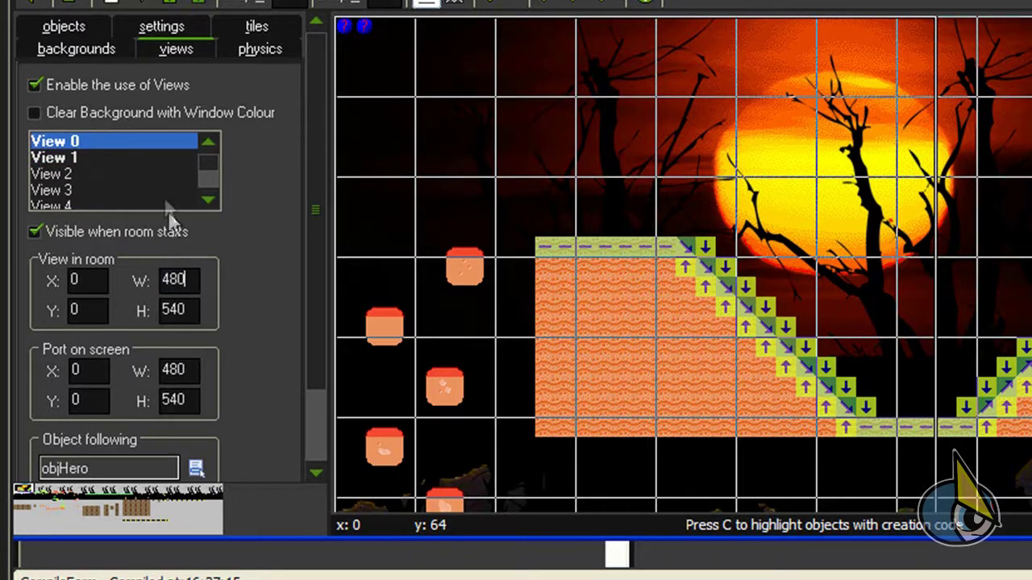
{"action": "left_click", "coordinate": [136, 159]}
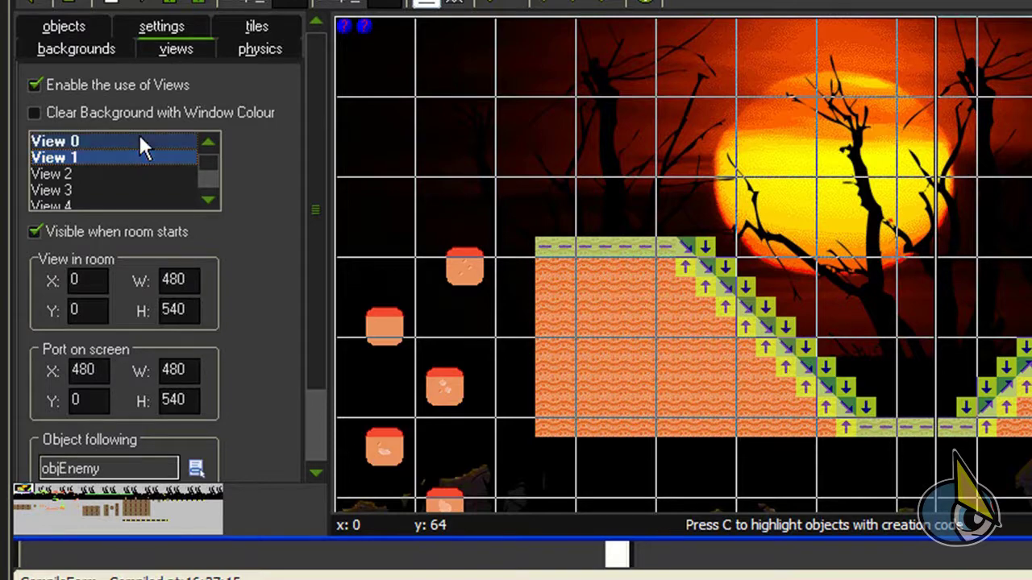
{"action": "left_click", "coordinate": [140, 142]}
{"action": "left_click", "coordinate": [131, 159]}
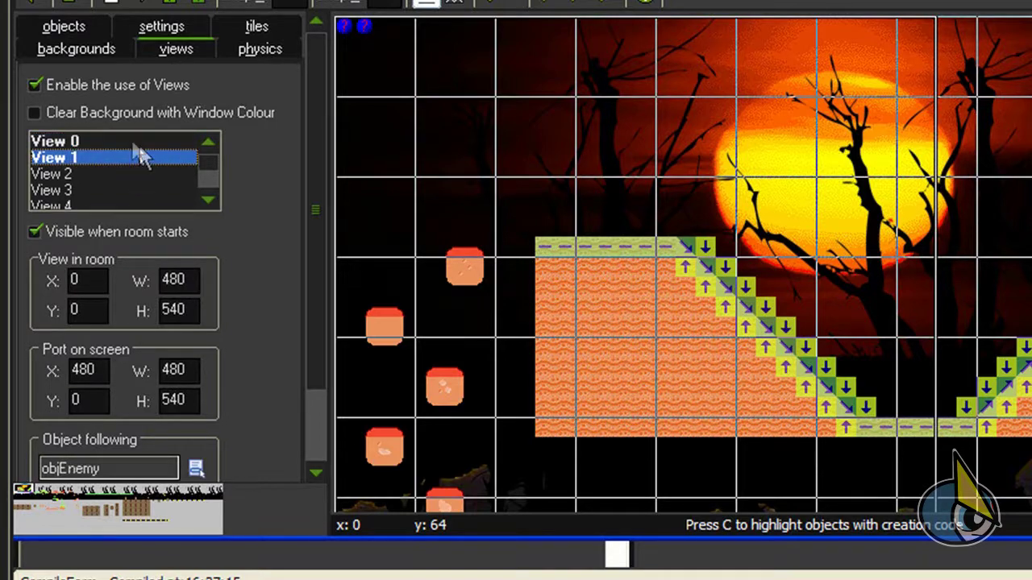
Run the game, walk the hero back and forth to test both split-screen views, and close the game window
{"action": "key", "text": "F5"}
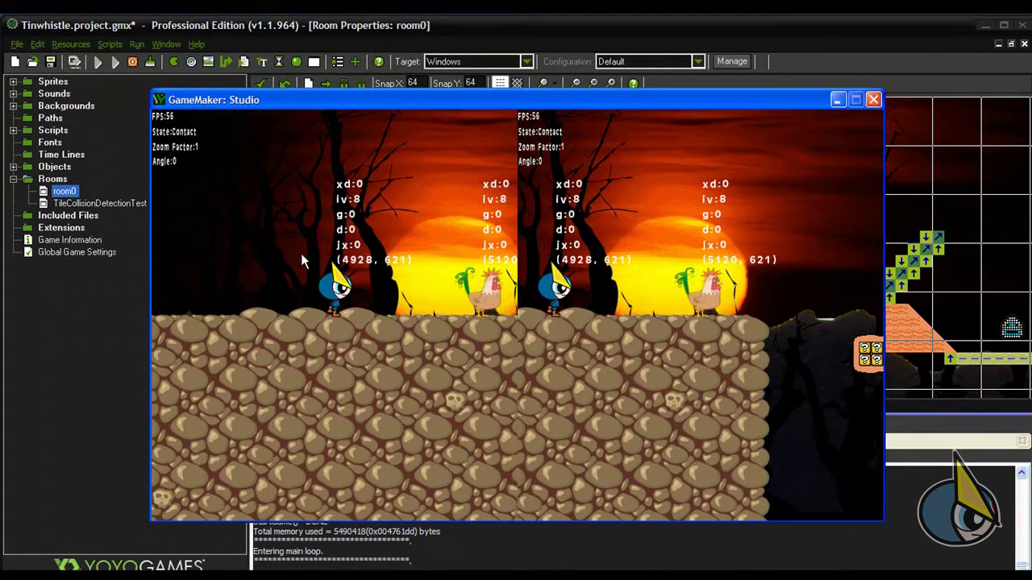
{"action": "key", "text": "Left"}
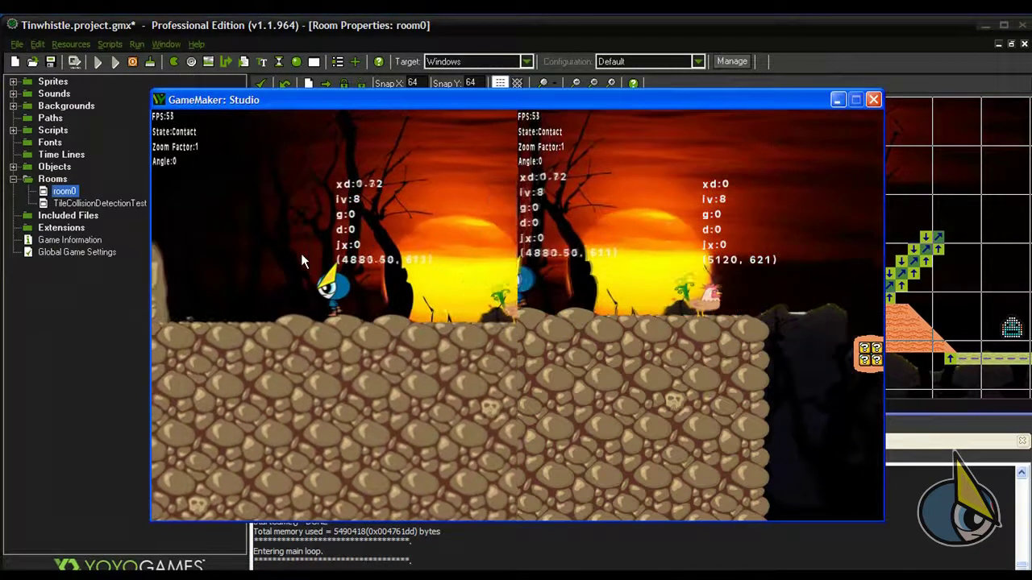
{"action": "key", "text": "Right"}
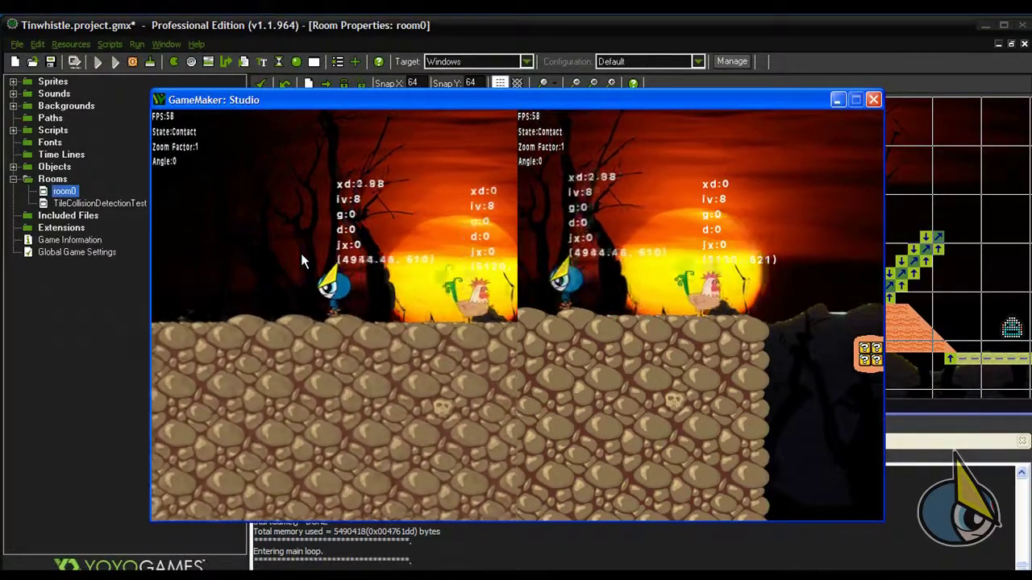
{"action": "key", "text": "Left"}
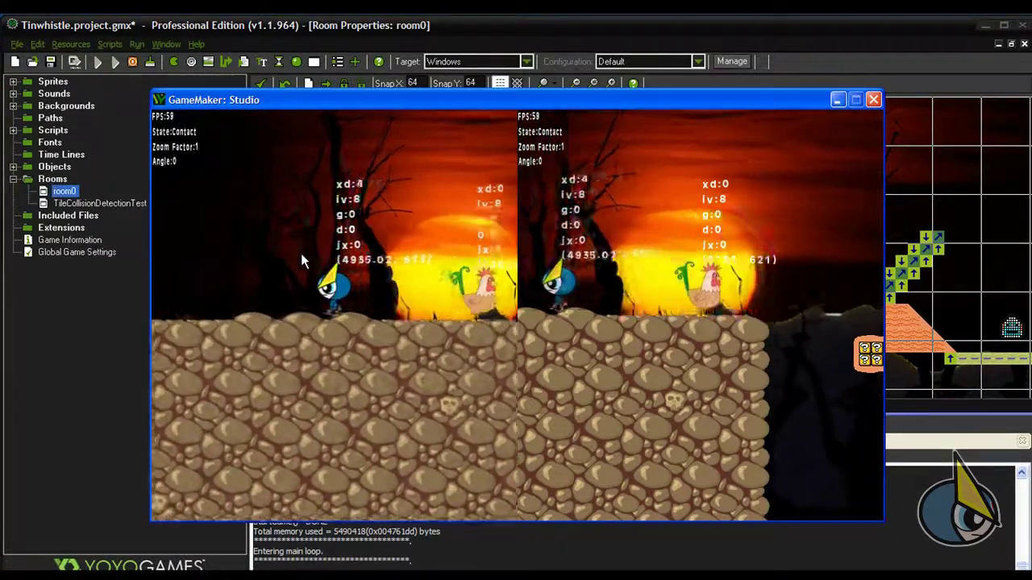
{"action": "key", "text": "Right"}
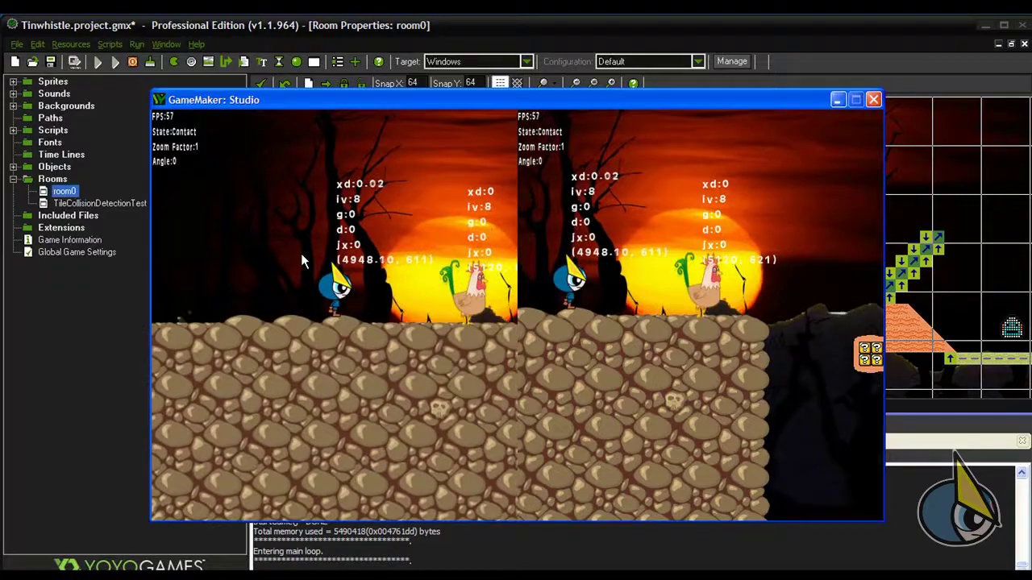
{"action": "key", "text": "Left"}
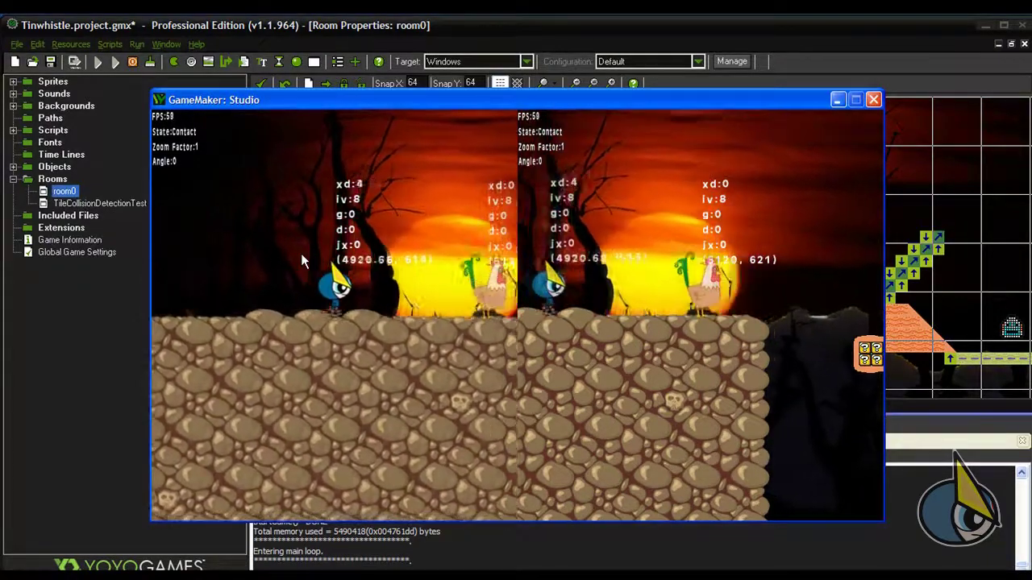
{"action": "key", "text": "Right"}
{"action": "key", "text": "Left"}
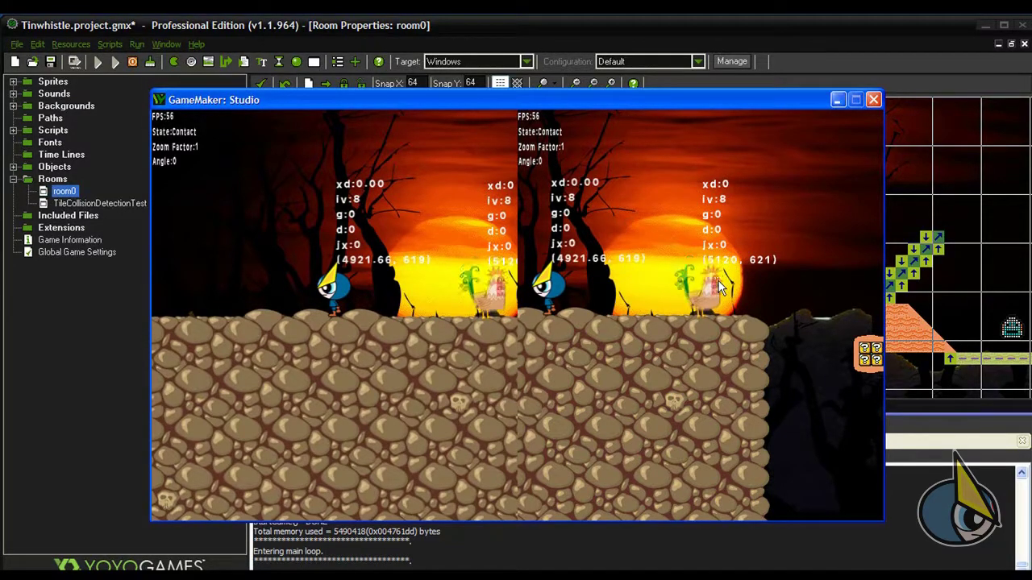
{"action": "key", "text": "Left"}
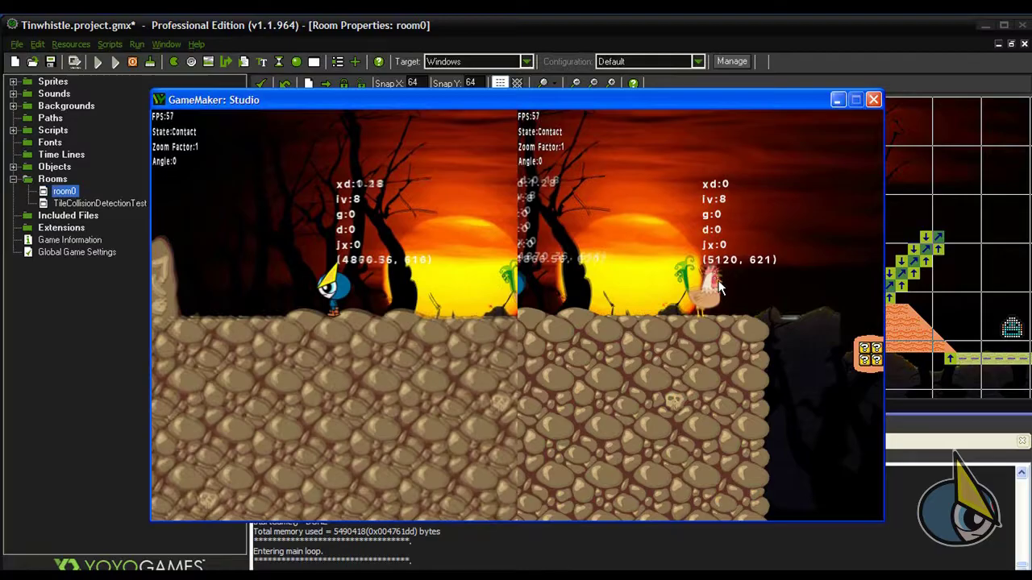
{"action": "key", "text": "Left"}
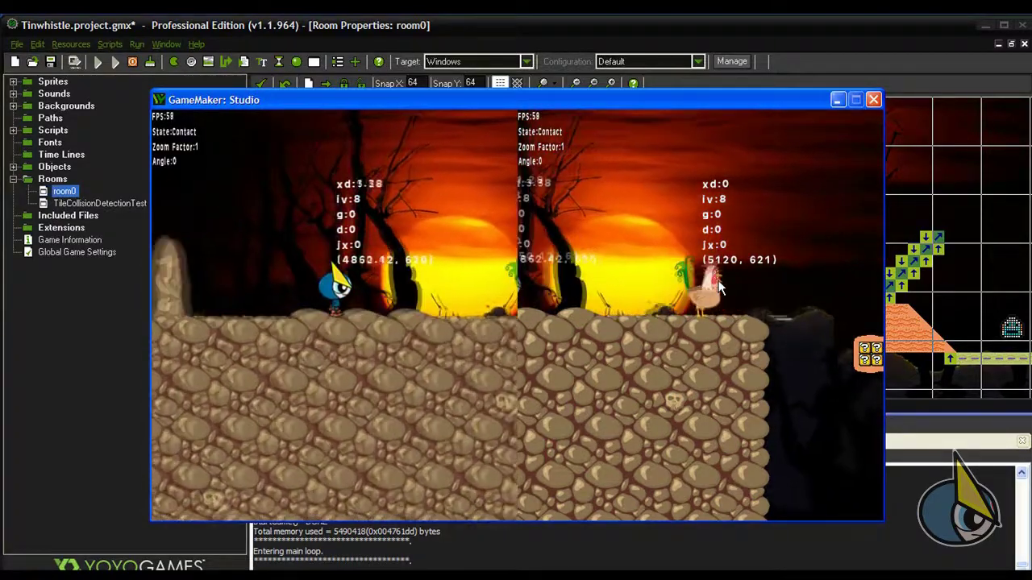
{"action": "key", "text": "Right"}
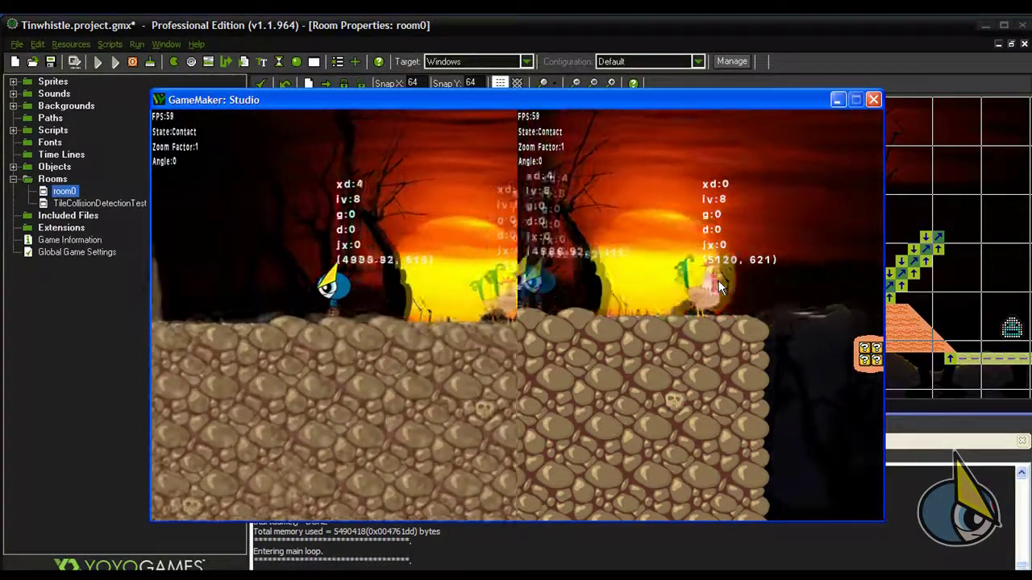
{"action": "key", "text": "Left"}
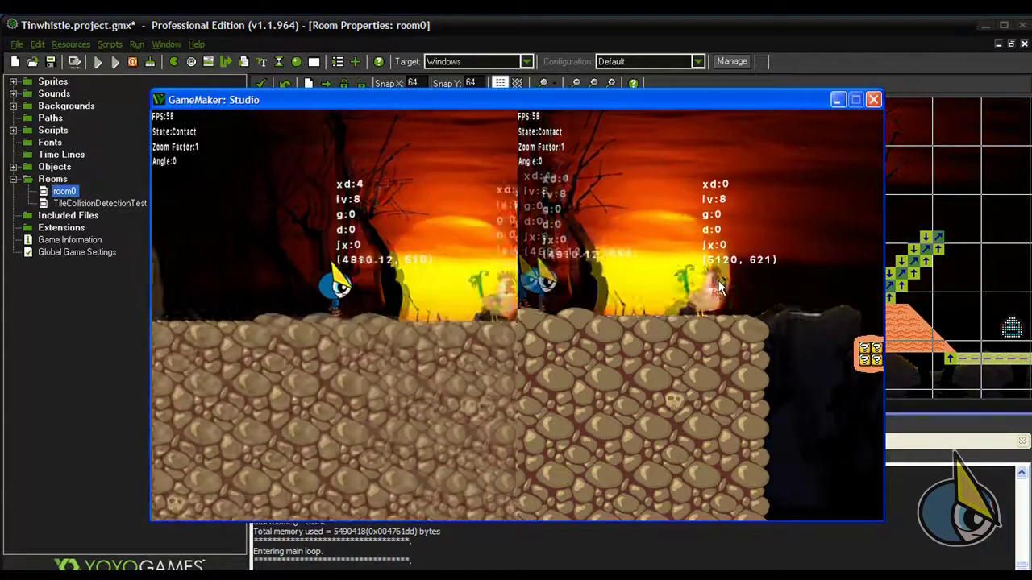
{"action": "key", "text": "Right"}
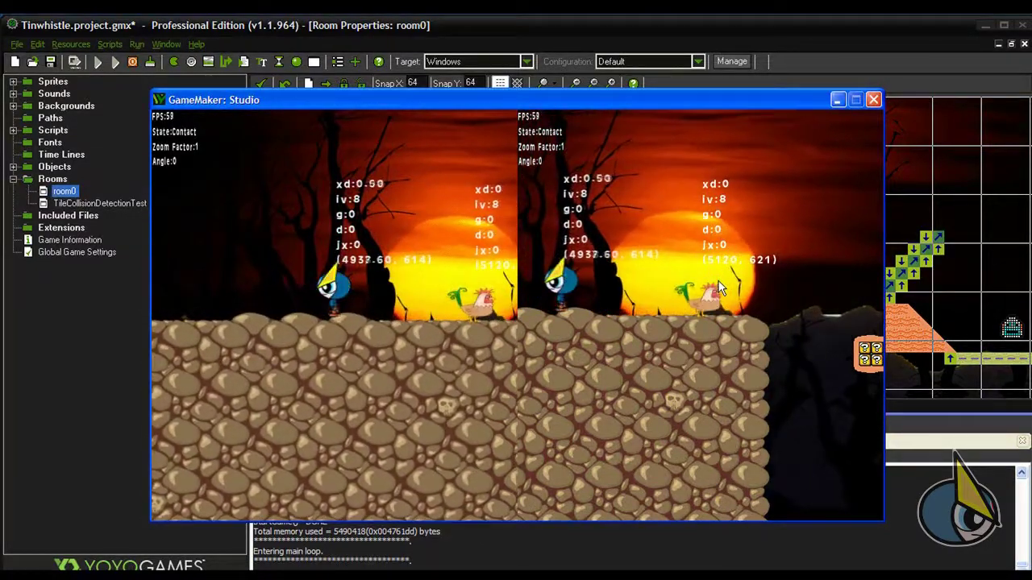
{"action": "key", "text": "Left"}
{"action": "key", "text": "Right"}
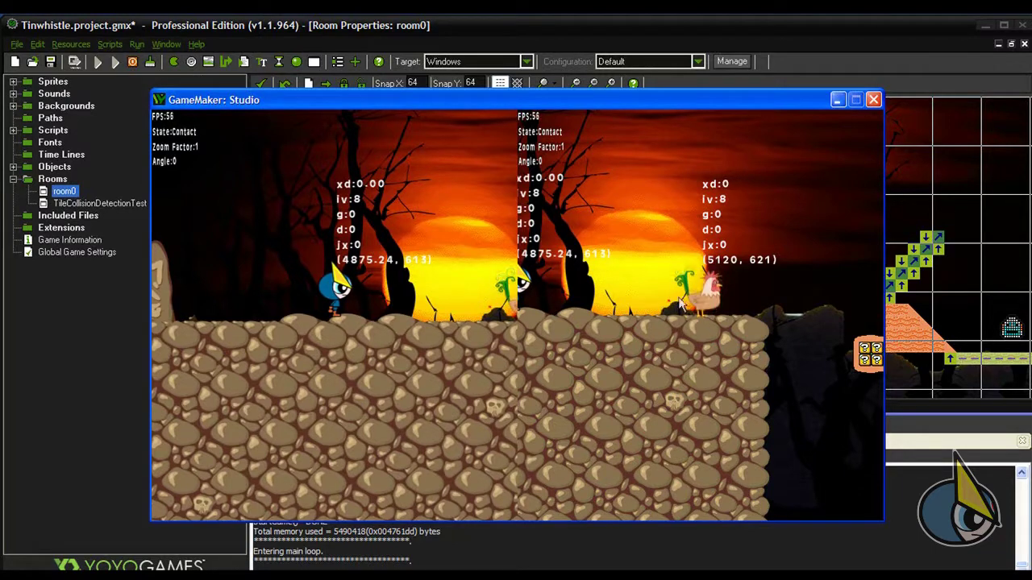
{"action": "left_click", "coordinate": [873, 100]}
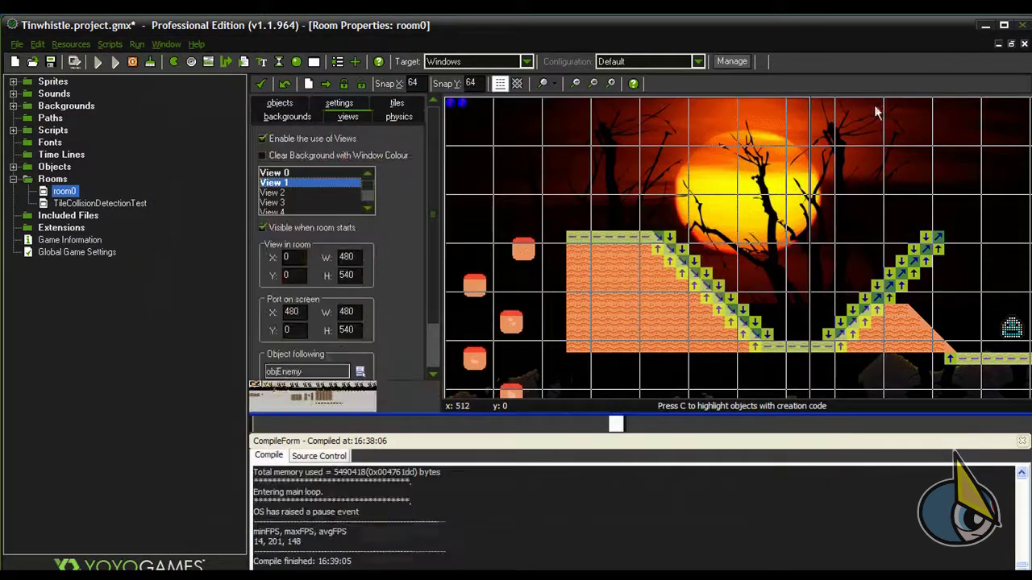
Review which object View 0 and View 1 each follow, along with their border and speed settings
{"action": "scroll", "coordinate": [315, 322], "scroll_direction": "down", "scroll_amount": 1}
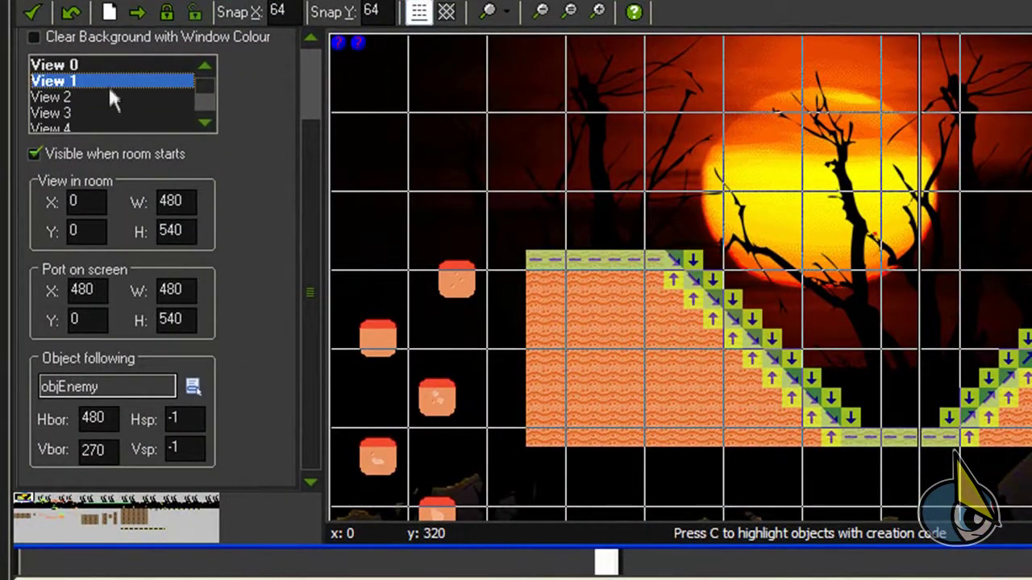
{"action": "left_click", "coordinate": [102, 65]}
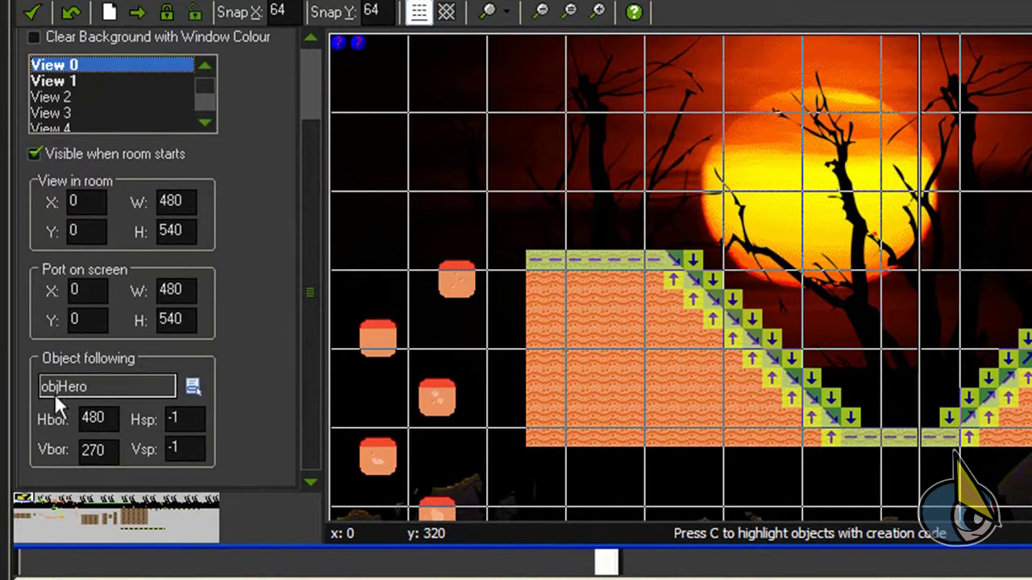
{"action": "left_click", "coordinate": [77, 81]}
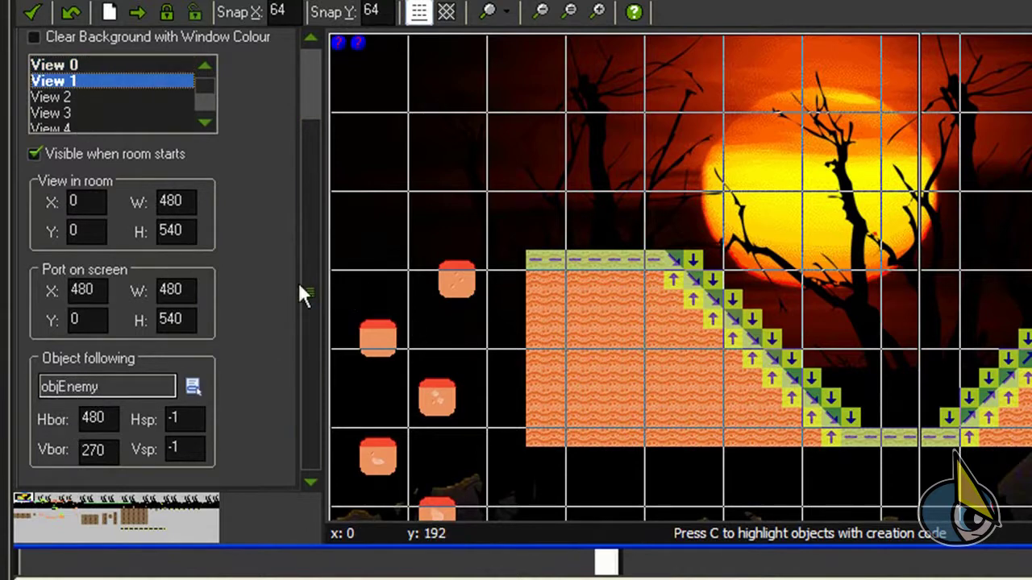
{"action": "left_click_drag", "start_coordinate": [306, 231], "coordinate": [300, 304]}
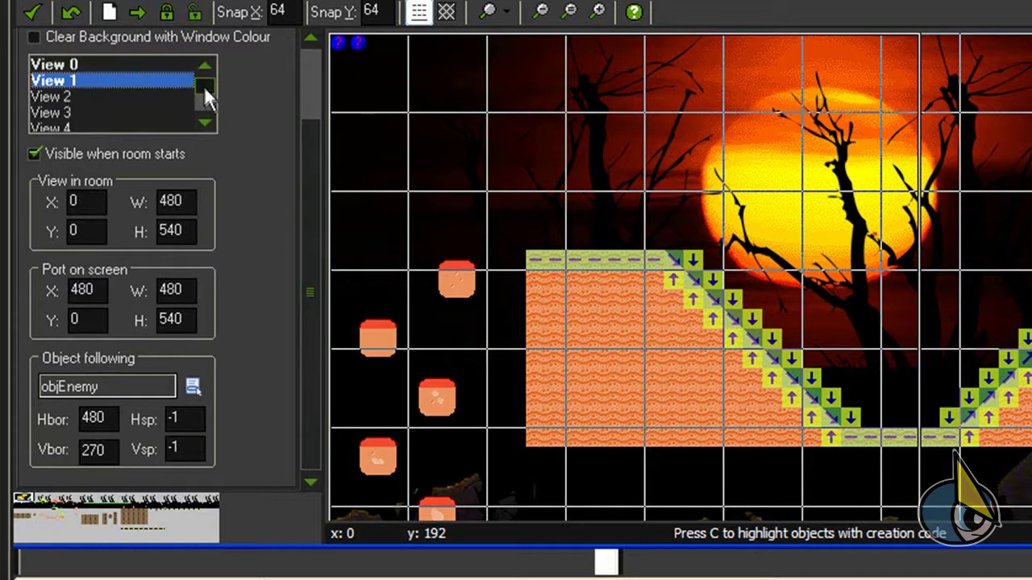
{"action": "mouse_move", "coordinate": [203, 84]}
{"action": "left_mouse_down"}
{"action": "mouse_move", "coordinate": [209, 110]}
{"action": "mouse_move", "coordinate": [213, 81]}
{"action": "left_mouse_up"}
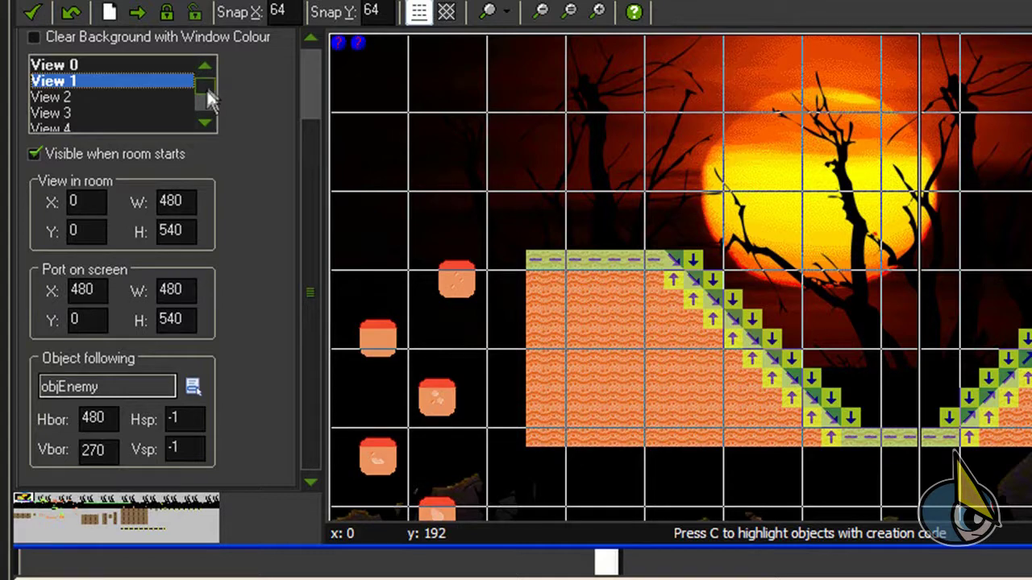
{"action": "mouse_move", "coordinate": [206, 90]}
{"action": "left_mouse_down"}
{"action": "mouse_move", "coordinate": [207, 119]}
{"action": "mouse_move", "coordinate": [207, 97]}
{"action": "left_mouse_up"}
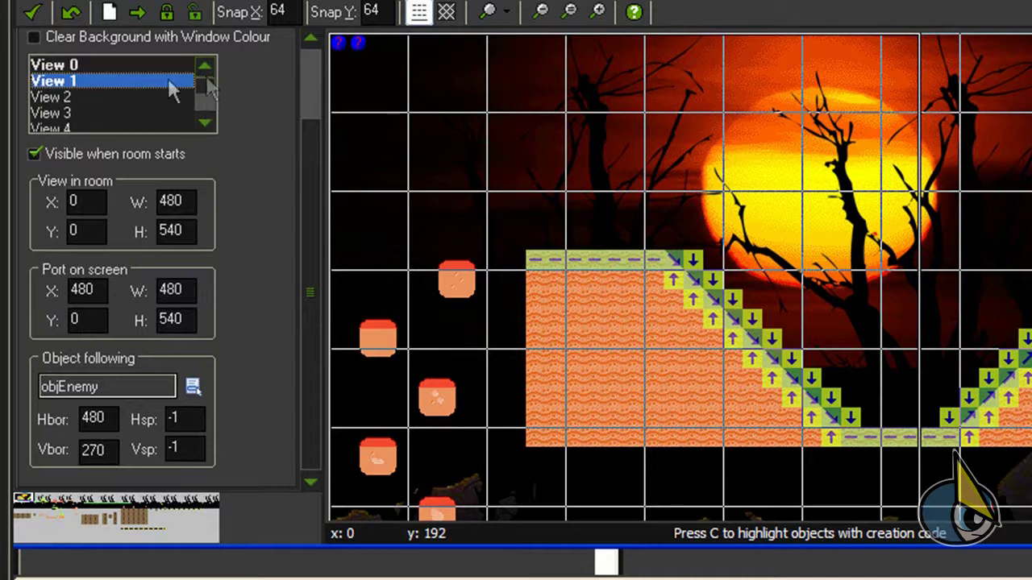